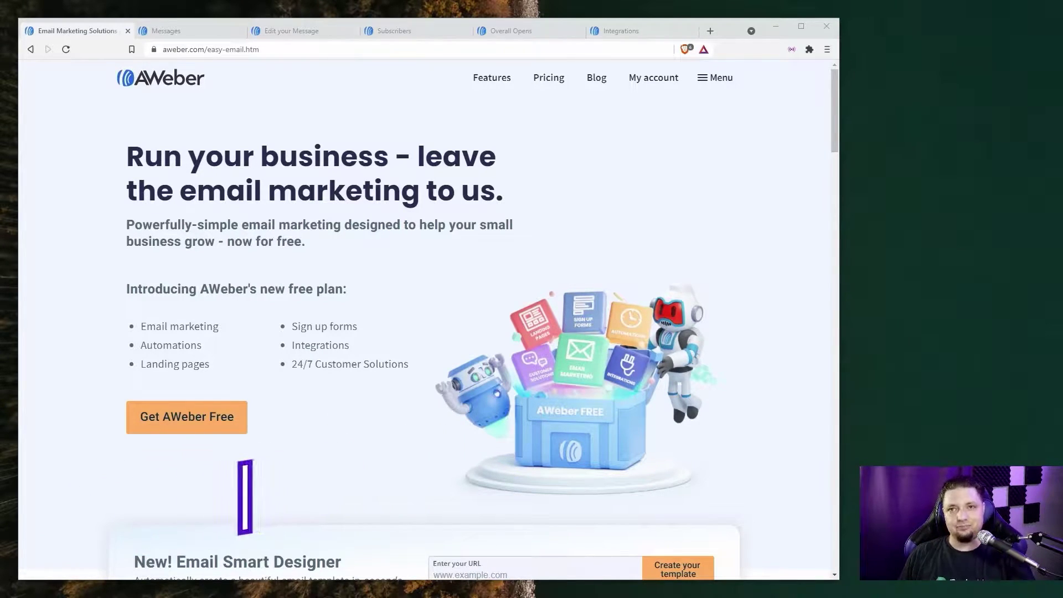
Close the AWeber homepage tab and list the Create a Message options on the Drafts page.
{"action": "key", "text": "ctrl+w"}
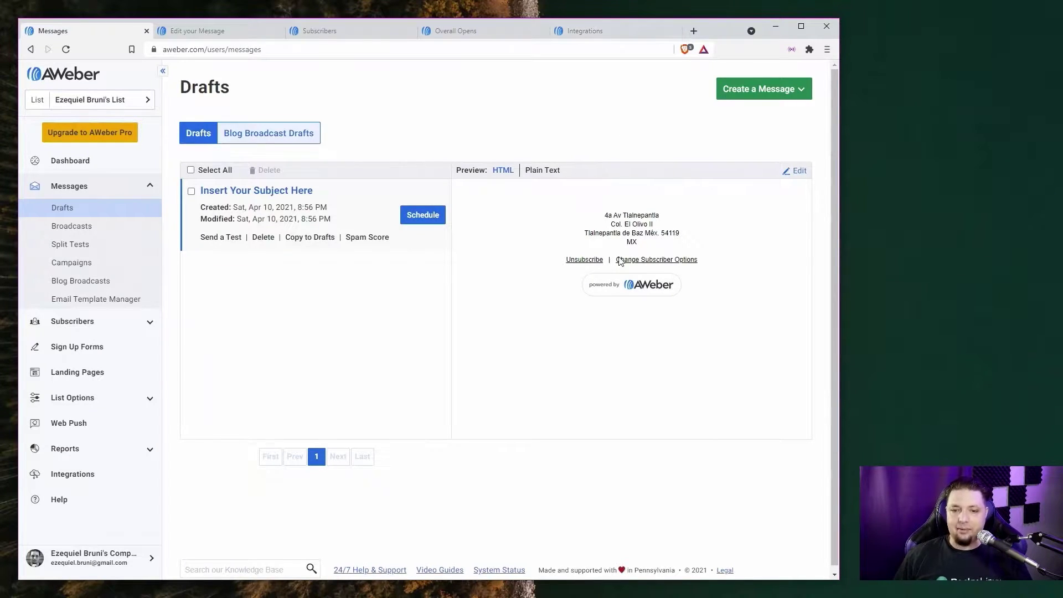
{"action": "left_click", "coordinate": [774, 95]}
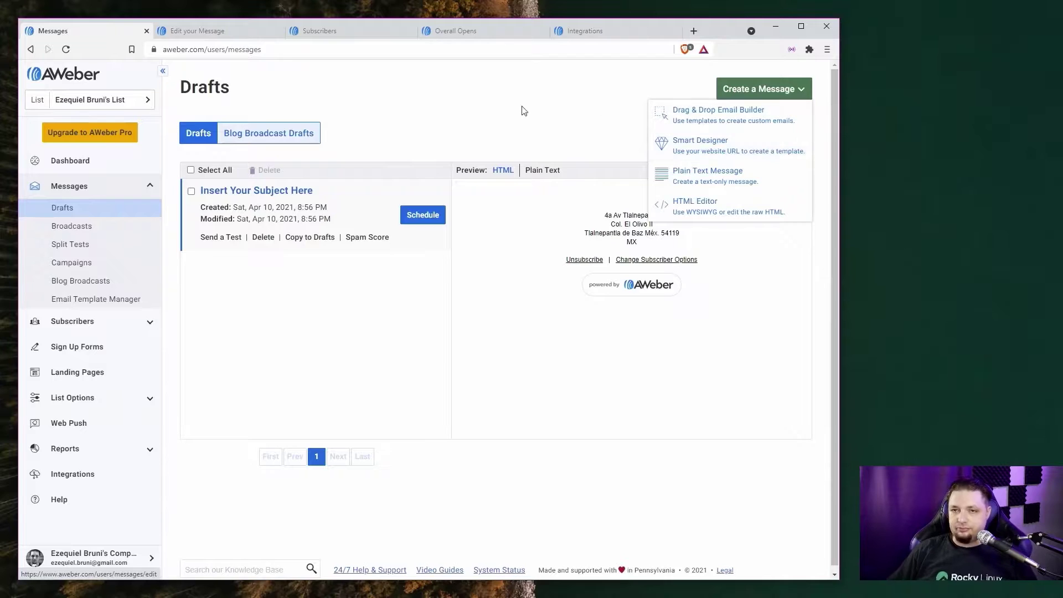
Close the Drafts tab and apply the Marion template from the Template Gallery to the message.
{"action": "middle_click", "coordinate": [72, 33]}
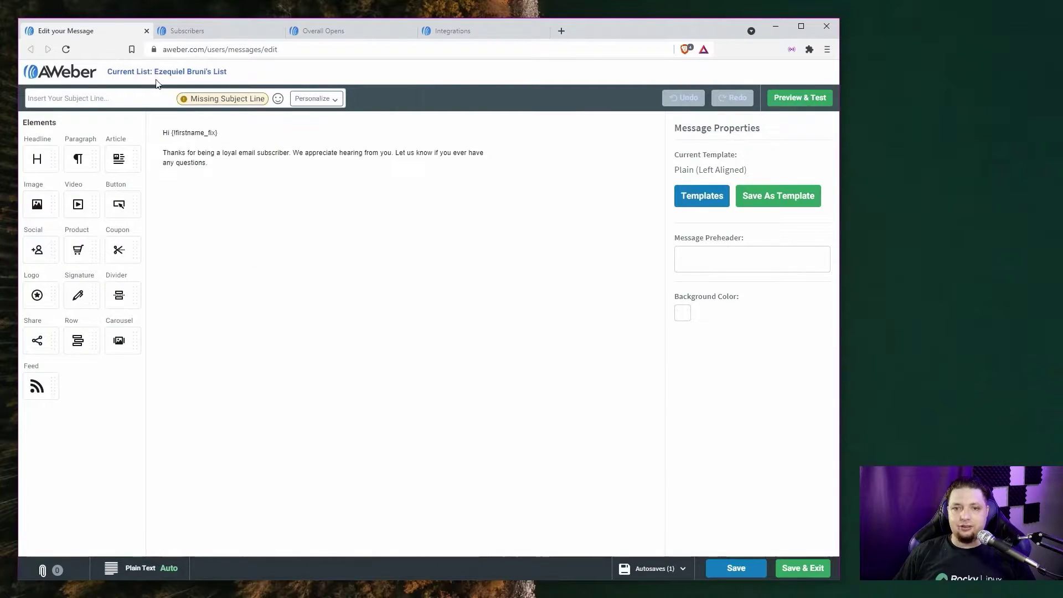
{"action": "left_click", "coordinate": [702, 195]}
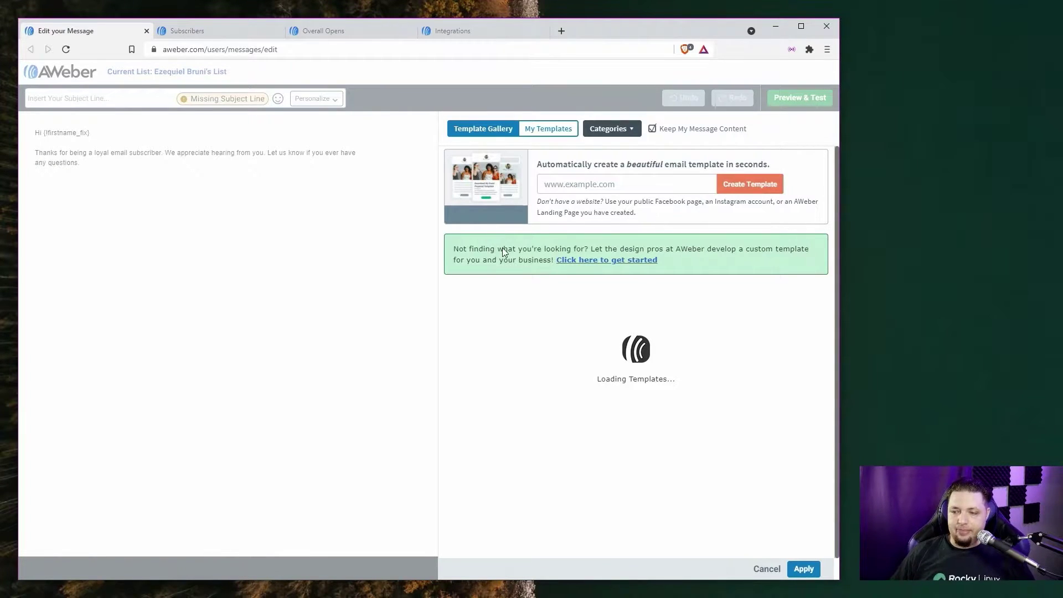
{"action": "scroll", "coordinate": [665, 363], "scroll_direction": "down", "scroll_amount": 1}
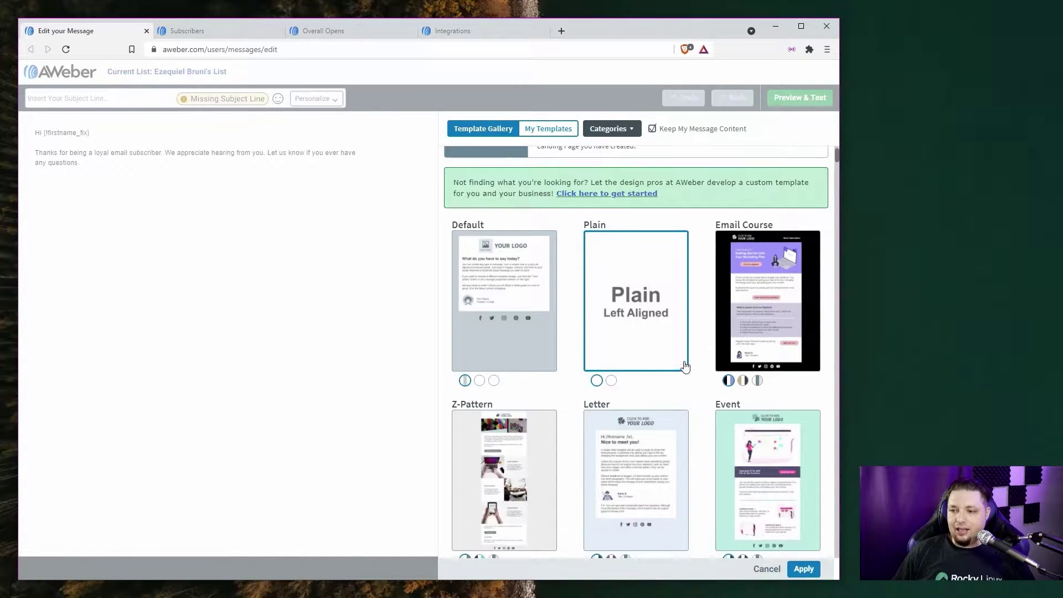
{"action": "scroll", "coordinate": [570, 335], "scroll_direction": "down", "scroll_amount": 3}
{"action": "scroll", "coordinate": [591, 328], "scroll_direction": "down", "scroll_amount": 4}
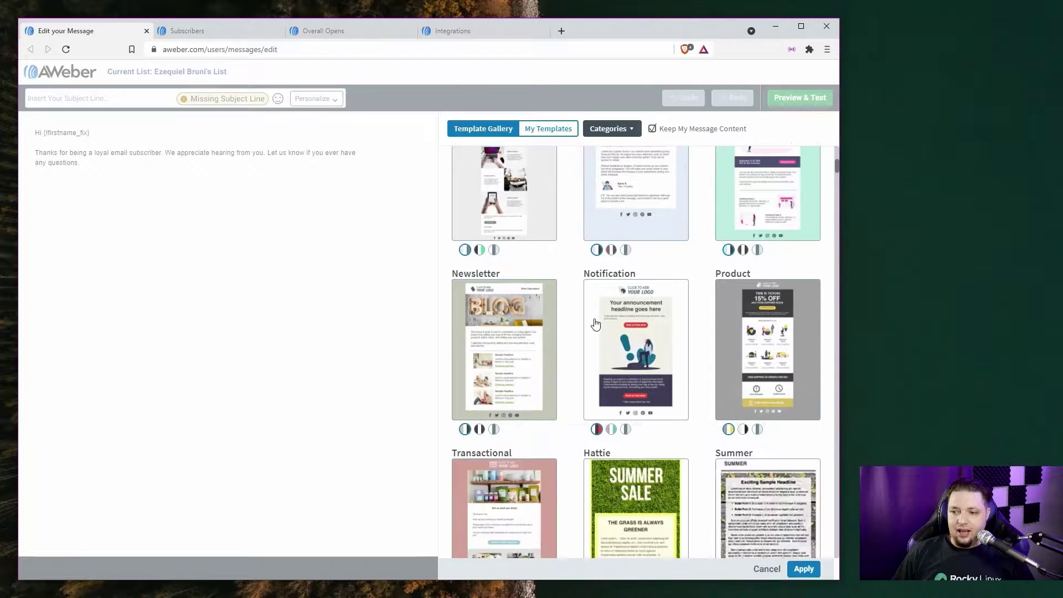
{"action": "scroll", "coordinate": [618, 308], "scroll_direction": "down", "scroll_amount": 8}
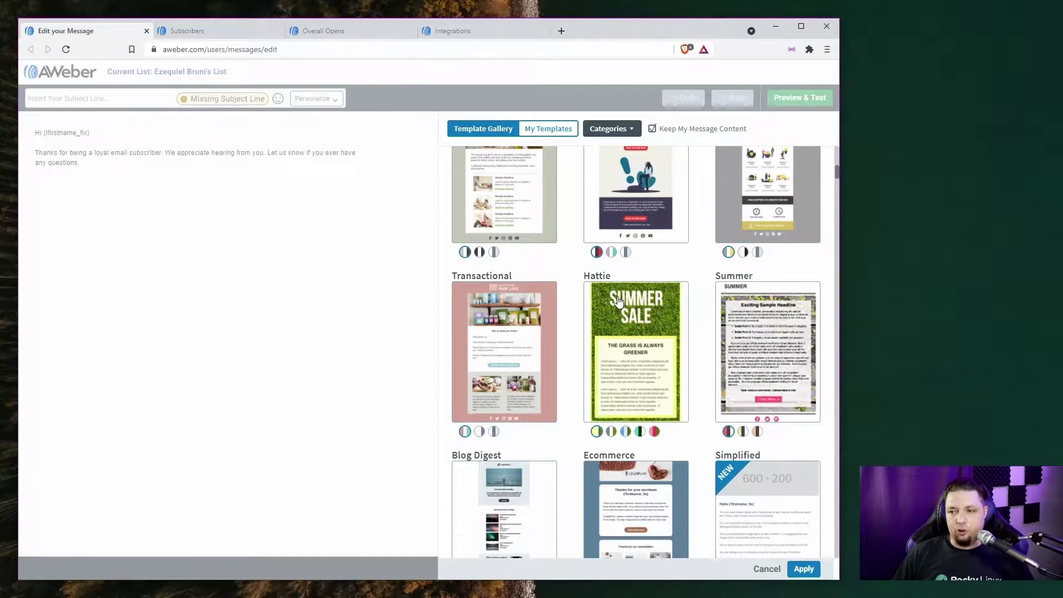
{"action": "scroll", "coordinate": [603, 275], "scroll_direction": "down", "scroll_amount": 11}
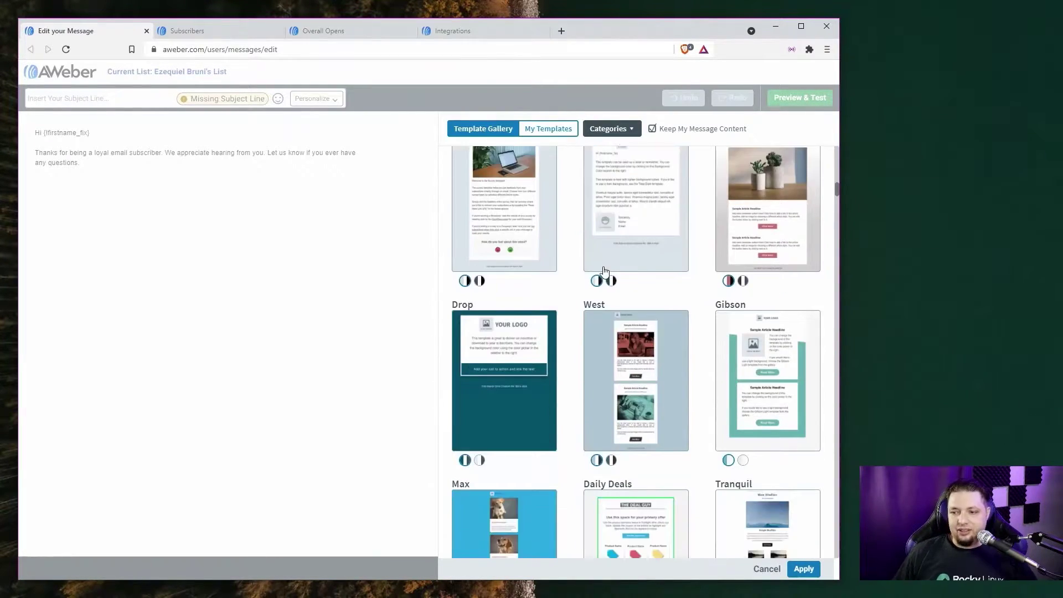
{"action": "scroll", "coordinate": [600, 272], "scroll_direction": "down", "scroll_amount": 1}
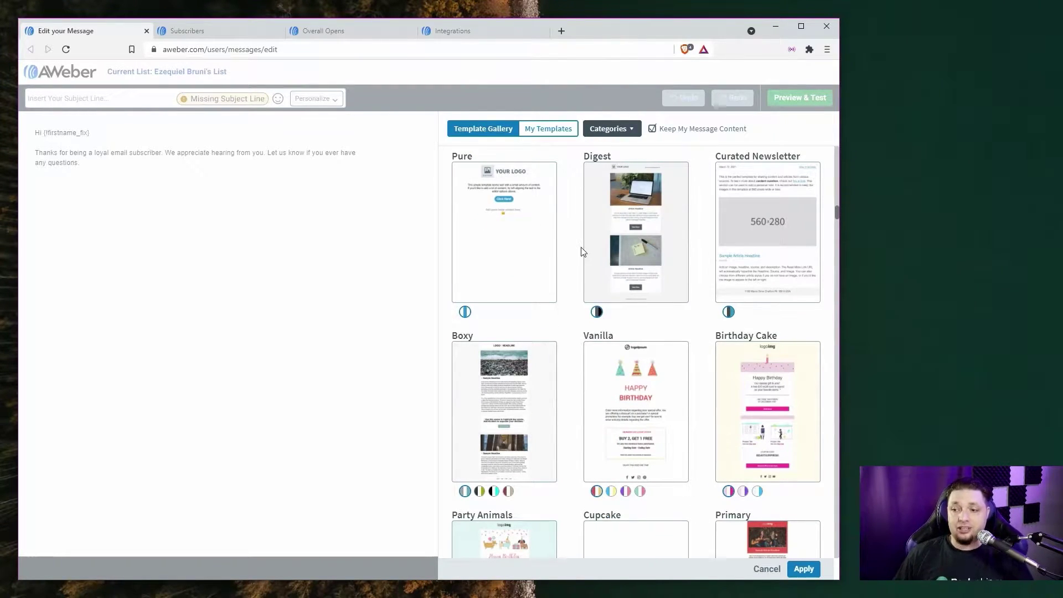
{"action": "scroll", "coordinate": [587, 249], "scroll_direction": "down", "scroll_amount": 6}
{"action": "scroll", "coordinate": [609, 289], "scroll_direction": "down", "scroll_amount": 15}
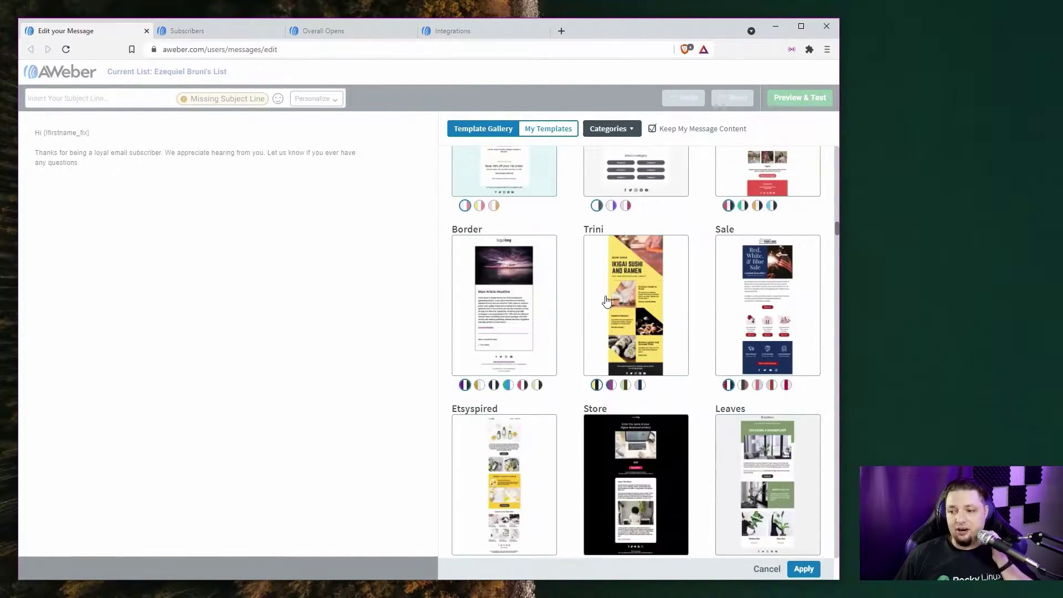
{"action": "scroll", "coordinate": [641, 335], "scroll_direction": "down", "scroll_amount": 12}
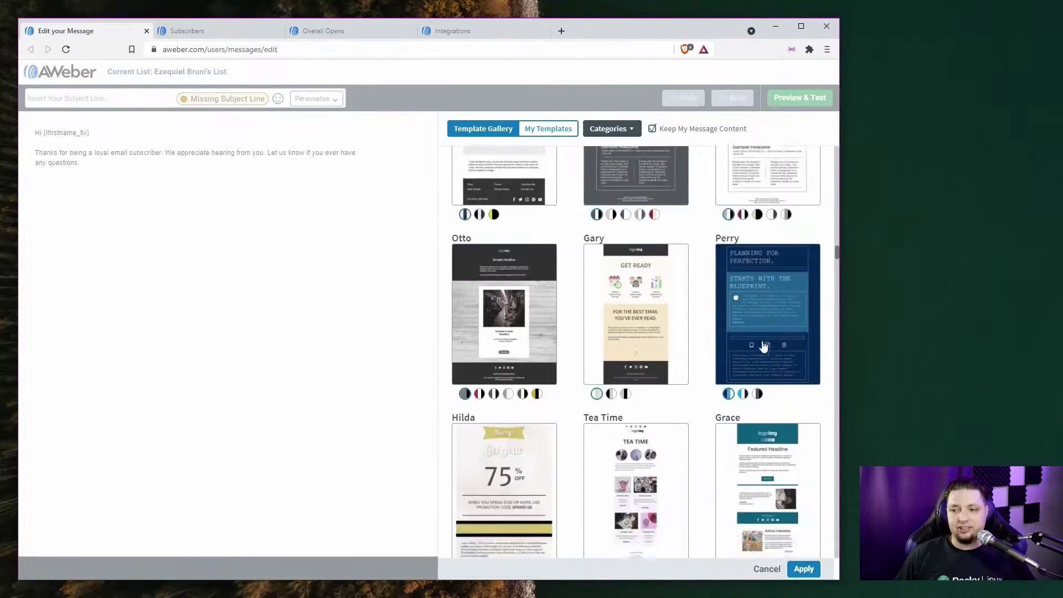
{"action": "scroll", "coordinate": [689, 334], "scroll_direction": "up", "scroll_amount": 3}
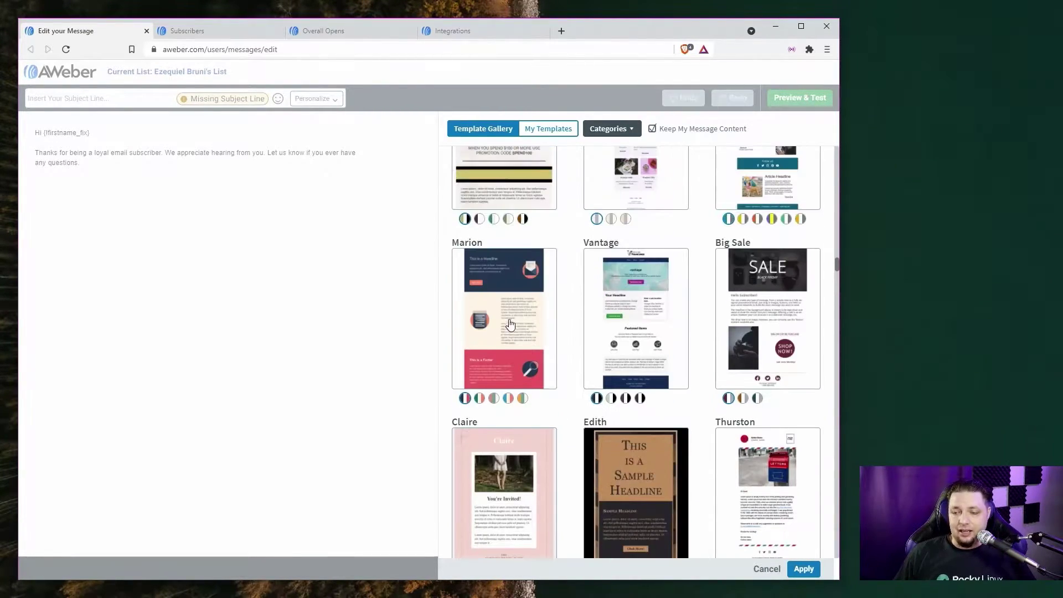
{"action": "left_click", "coordinate": [510, 326]}
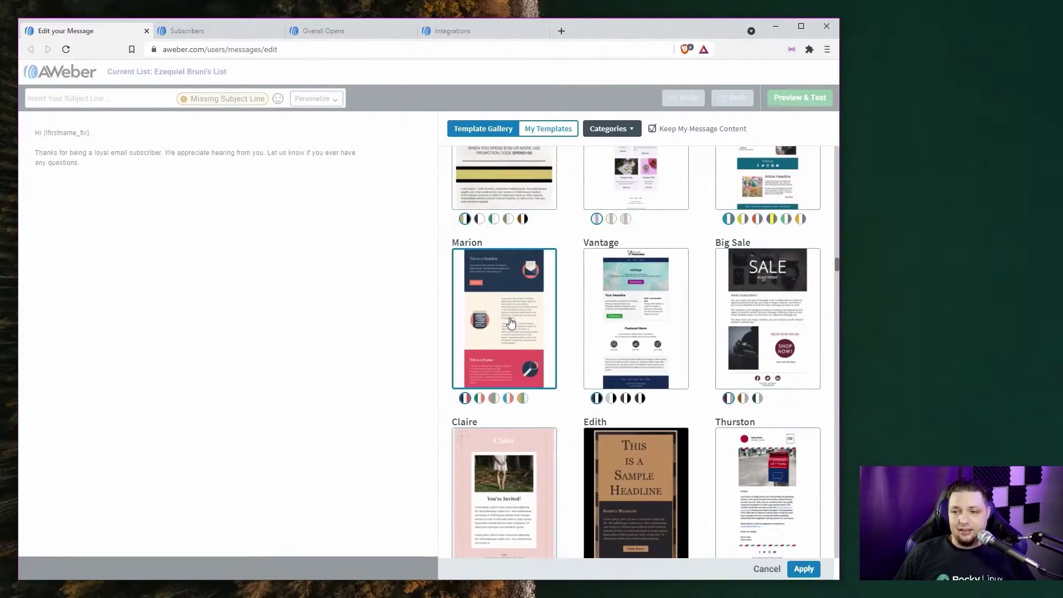
{"action": "left_click", "coordinate": [804, 570]}
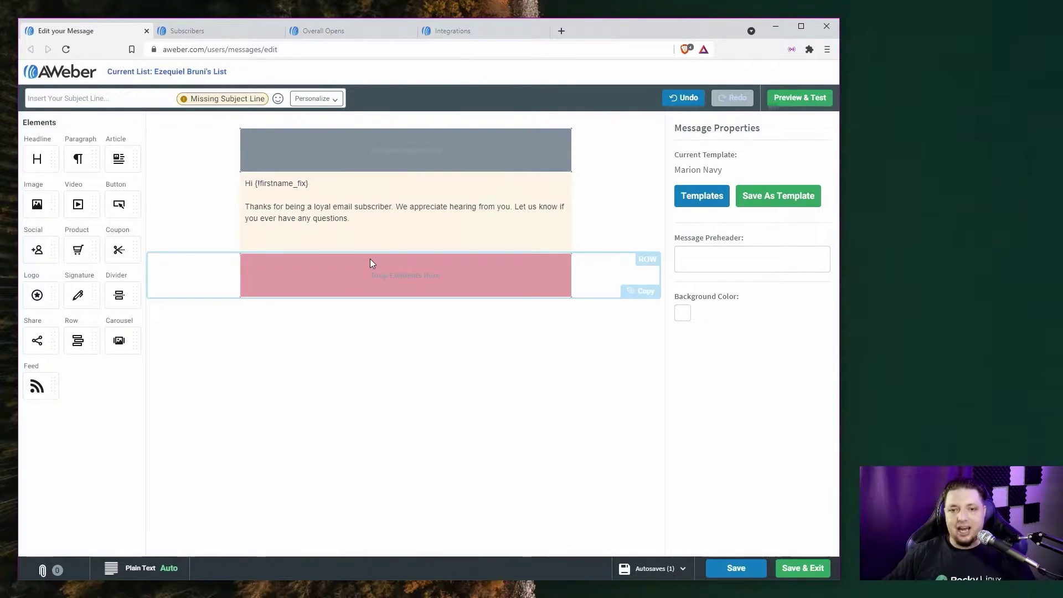
Insert the hands-with-hearts stock image above the greeting, then drop in a headline block.
{"action": "left_click_drag", "start_coordinate": [37, 205], "coordinate": [421, 181]}
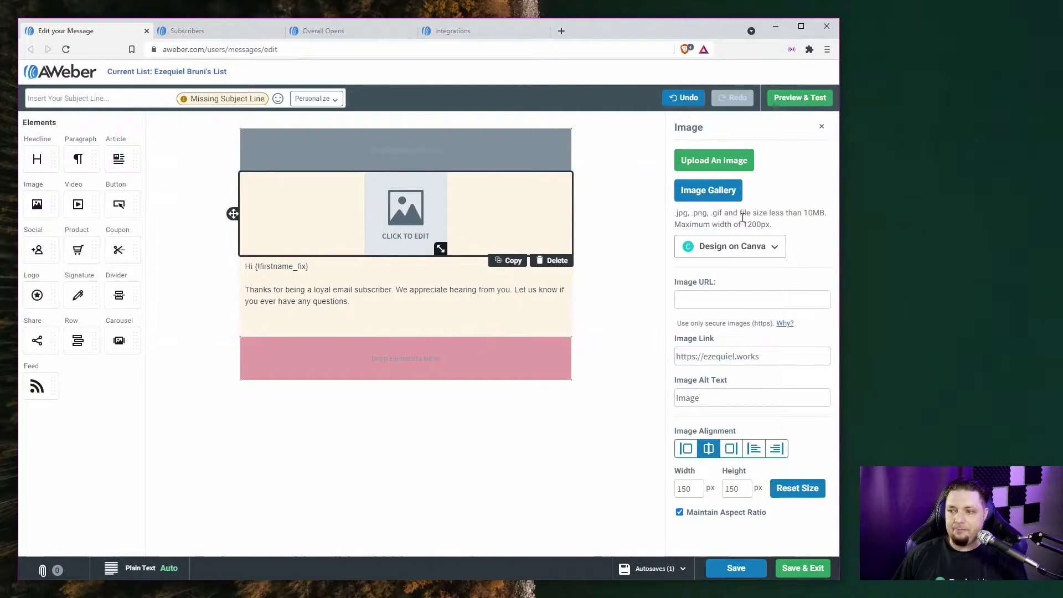
{"action": "left_click", "coordinate": [686, 198]}
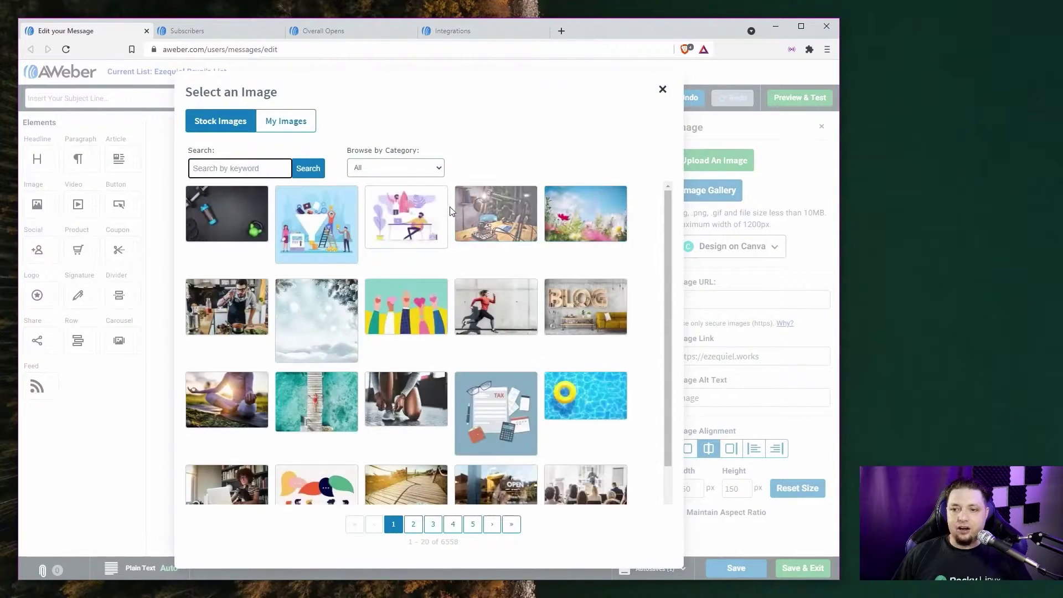
{"action": "left_click", "coordinate": [576, 204]}
{"action": "left_click", "coordinate": [605, 147]}
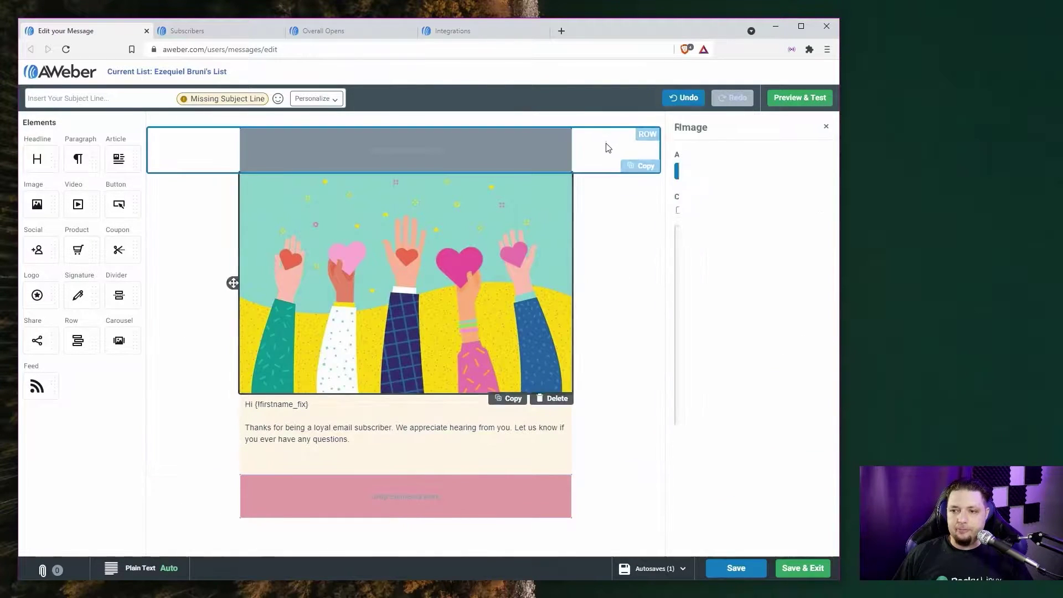
{"action": "left_click", "coordinate": [572, 458]}
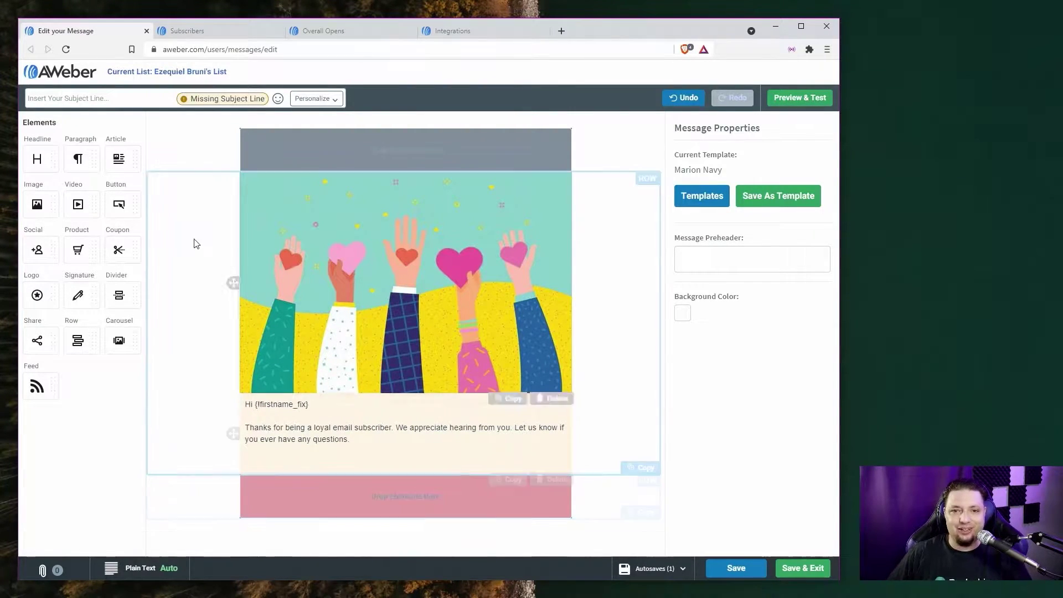
{"action": "left_click_drag", "start_coordinate": [37, 159], "coordinate": [334, 414]}
Add a video block below the message text.
{"action": "left_click_drag", "start_coordinate": [78, 204], "coordinate": [352, 523]}
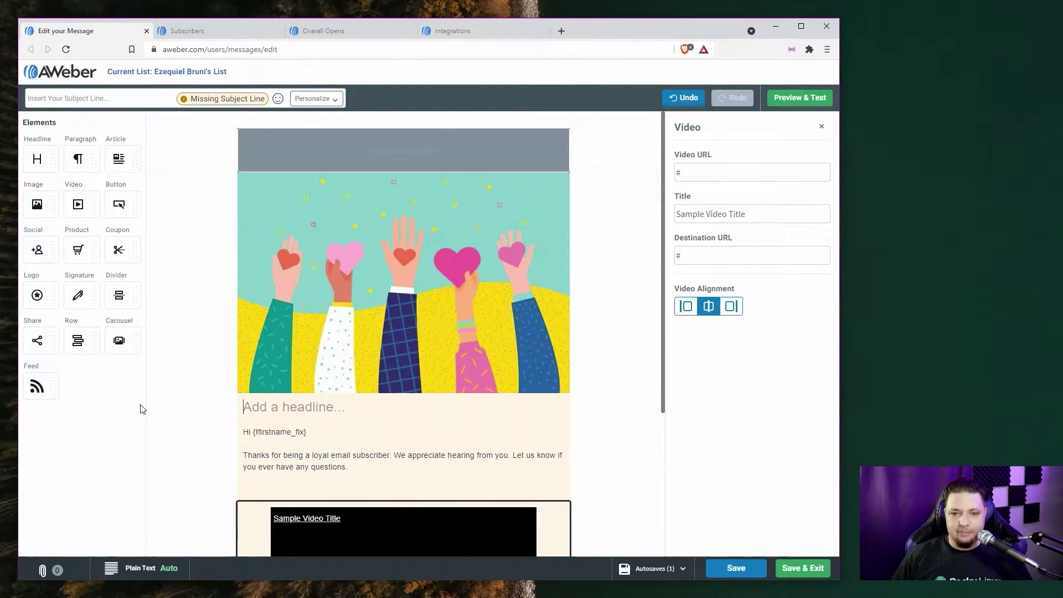
{"action": "scroll", "coordinate": [263, 448], "scroll_direction": "down", "scroll_amount": 4}
{"action": "left_click", "coordinate": [164, 323]}
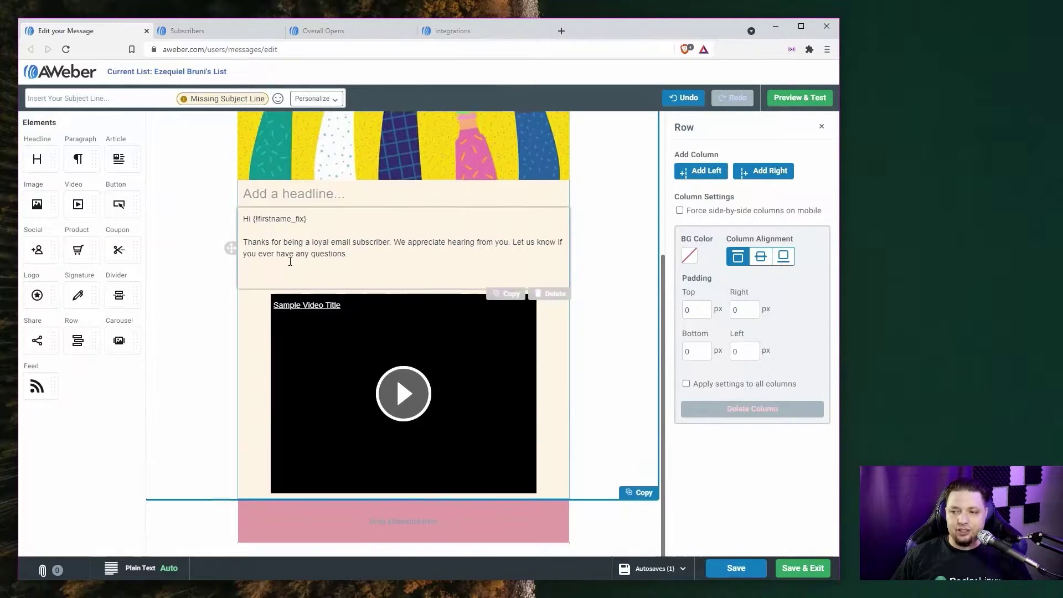
{"action": "scroll", "coordinate": [290, 269], "scroll_direction": "up", "scroll_amount": 4}
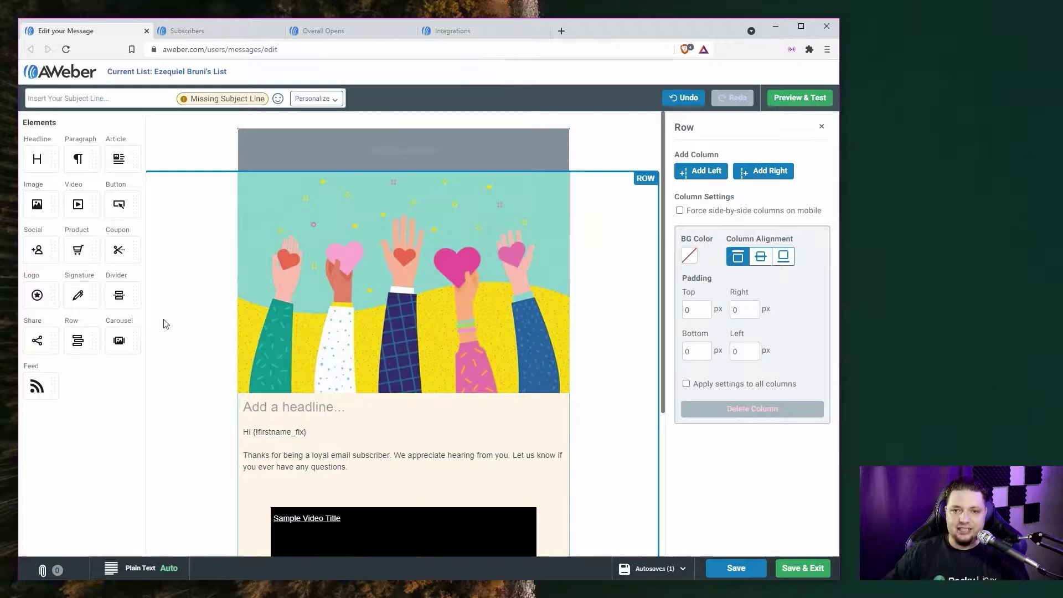
Add a sample article block below the message text, above the video.
{"action": "left_click_drag", "start_coordinate": [120, 159], "coordinate": [382, 490]}
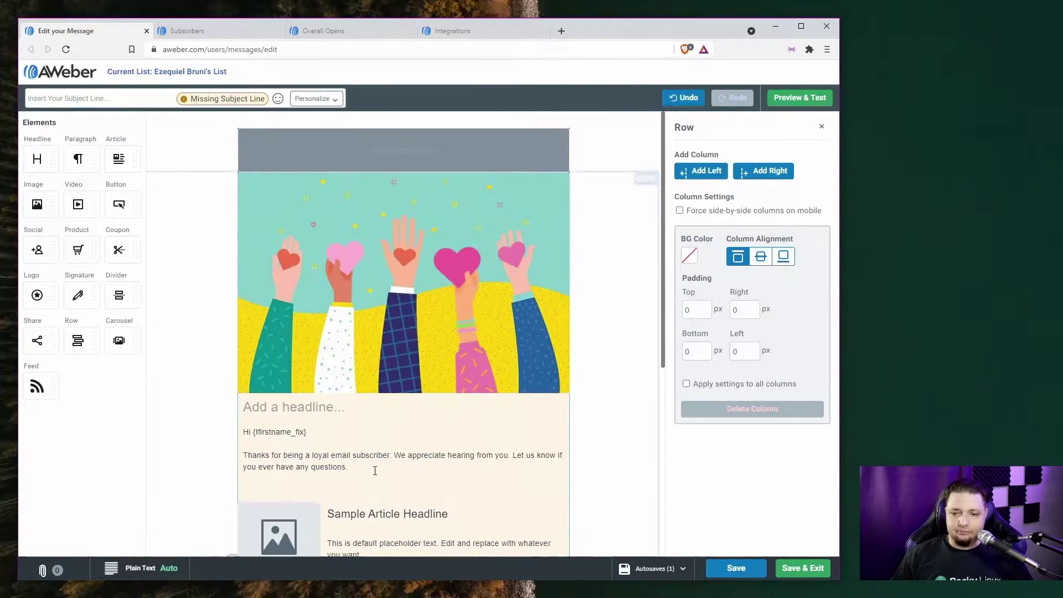
{"action": "scroll", "coordinate": [372, 253], "scroll_direction": "down", "scroll_amount": 5}
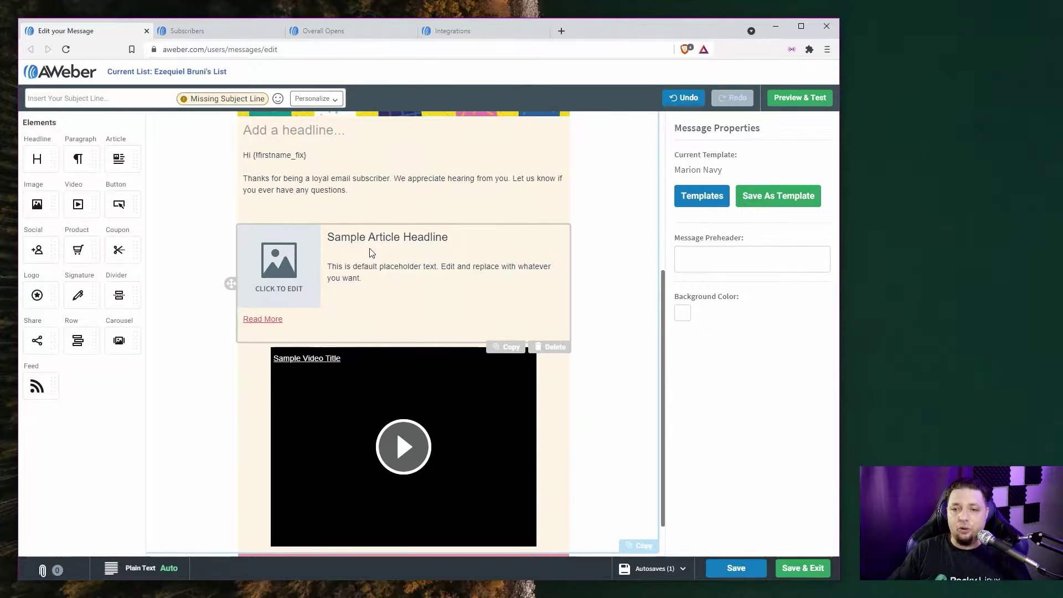
{"action": "left_click", "coordinate": [171, 325]}
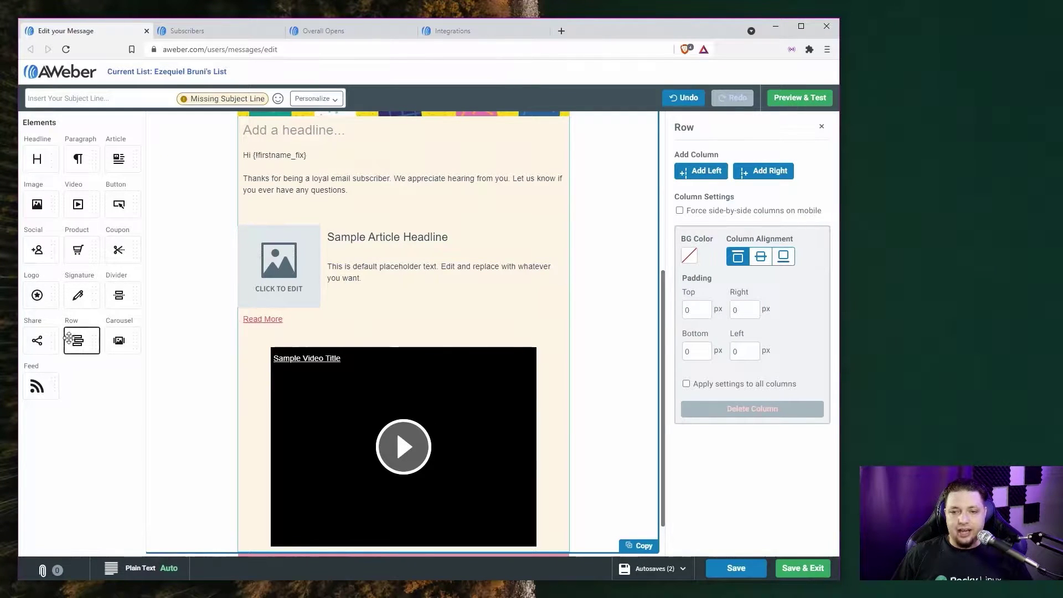
Add an empty row below the video and place an image carousel above the sample video.
{"action": "left_click_drag", "start_coordinate": [68, 338], "coordinate": [368, 458]}
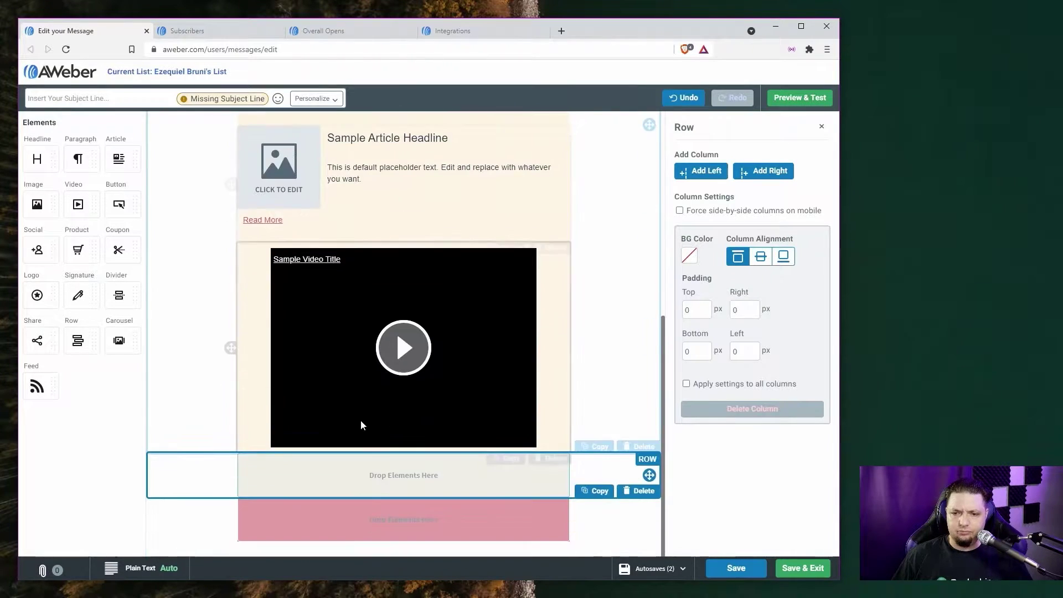
{"action": "left_click", "coordinate": [182, 411]}
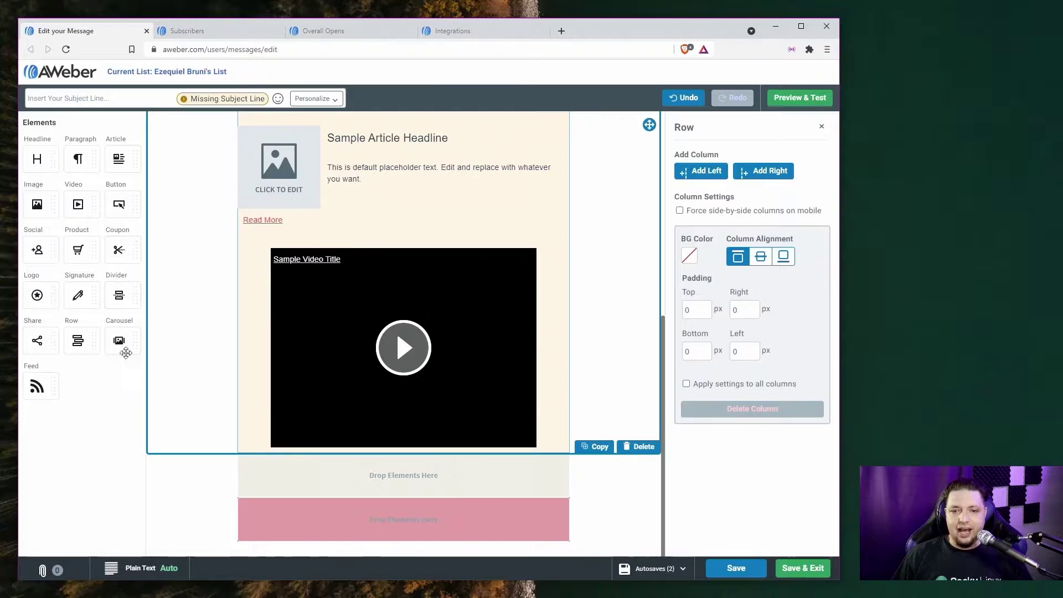
{"action": "left_click_drag", "start_coordinate": [126, 353], "coordinate": [398, 243]}
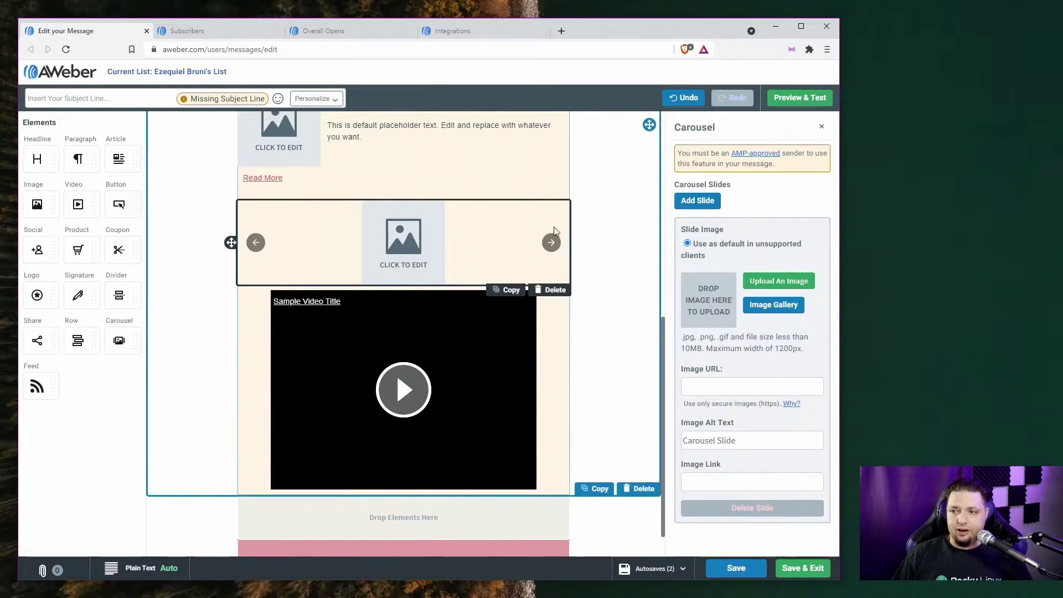
{"action": "left_click", "coordinate": [619, 373]}
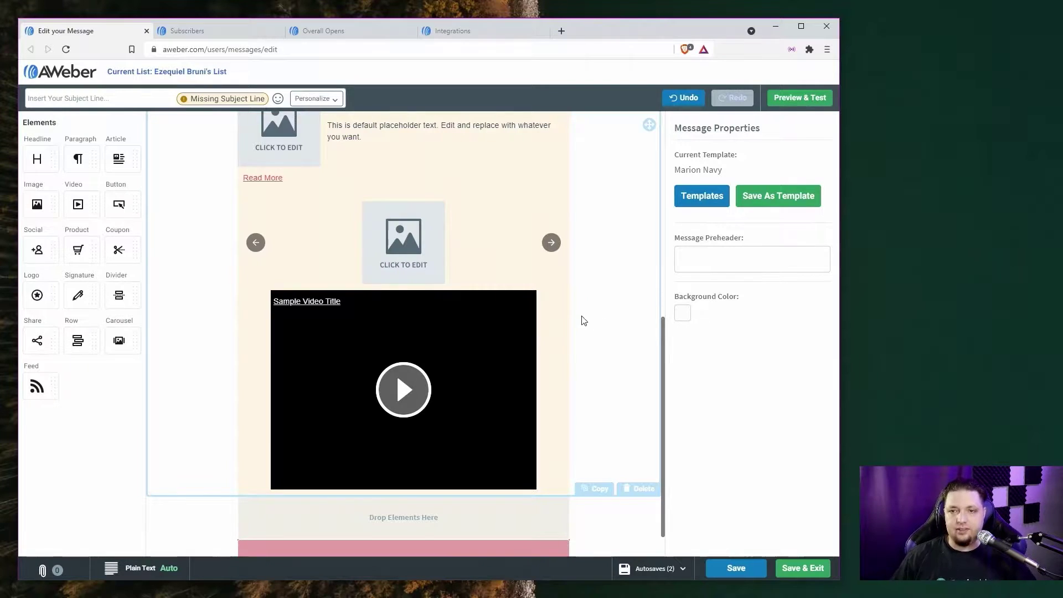
{"action": "scroll", "coordinate": [583, 320], "scroll_direction": "up", "scroll_amount": 5}
{"action": "scroll", "coordinate": [612, 249], "scroll_direction": "down", "scroll_amount": 4}
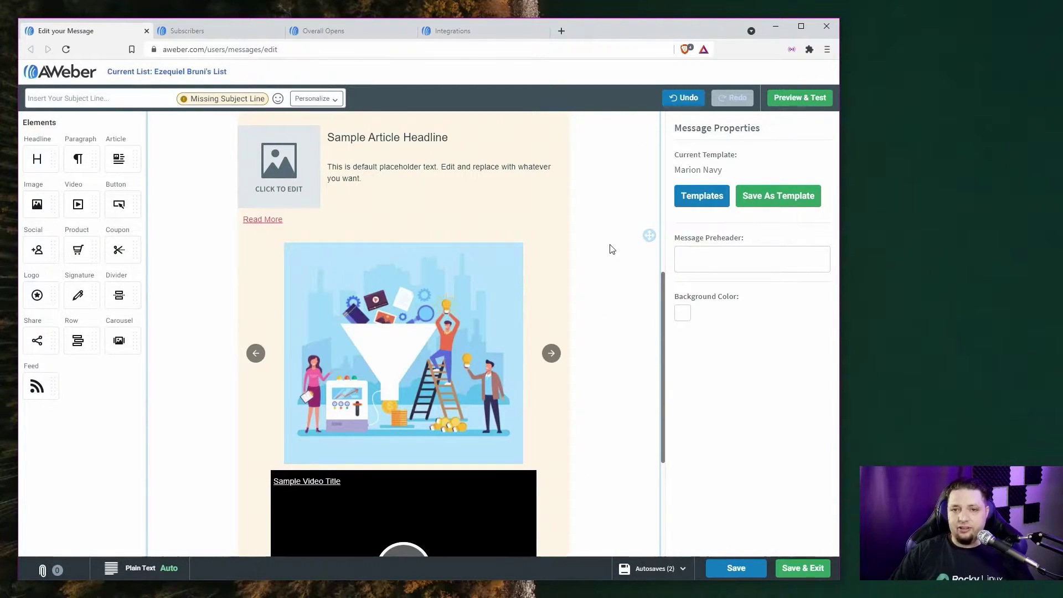
{"action": "scroll", "coordinate": [556, 250], "scroll_direction": "down", "scroll_amount": 4}
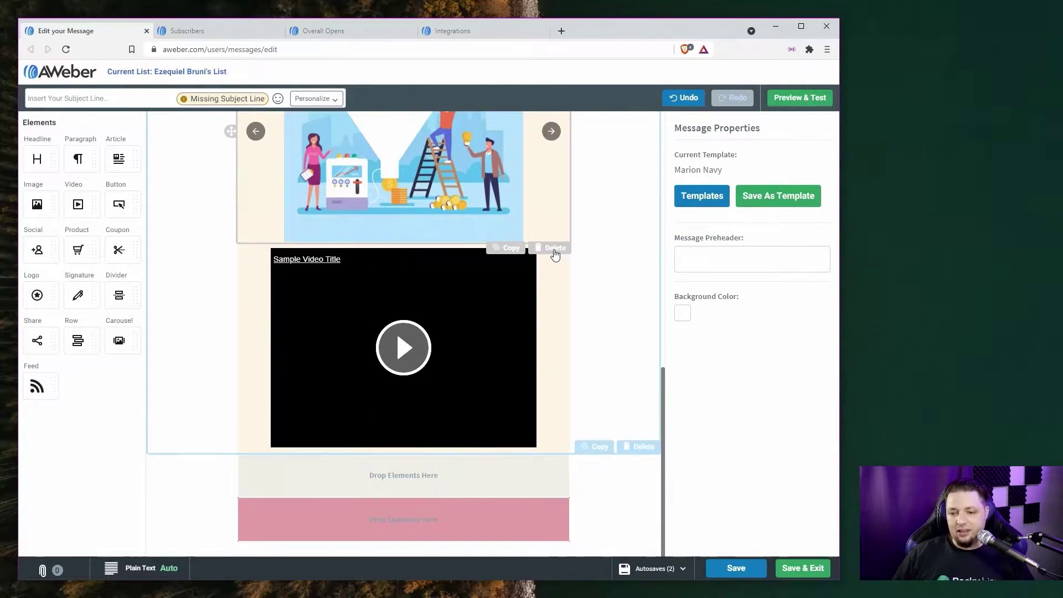
{"action": "scroll", "coordinate": [555, 254], "scroll_direction": "up", "scroll_amount": 8}
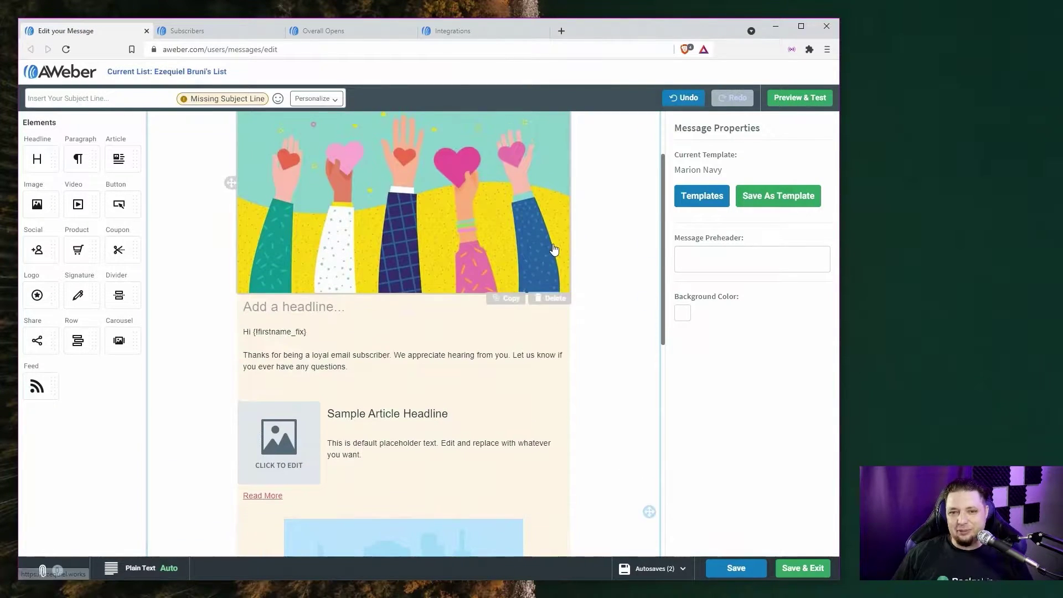
{"action": "scroll", "coordinate": [554, 249], "scroll_direction": "up", "scroll_amount": 2}
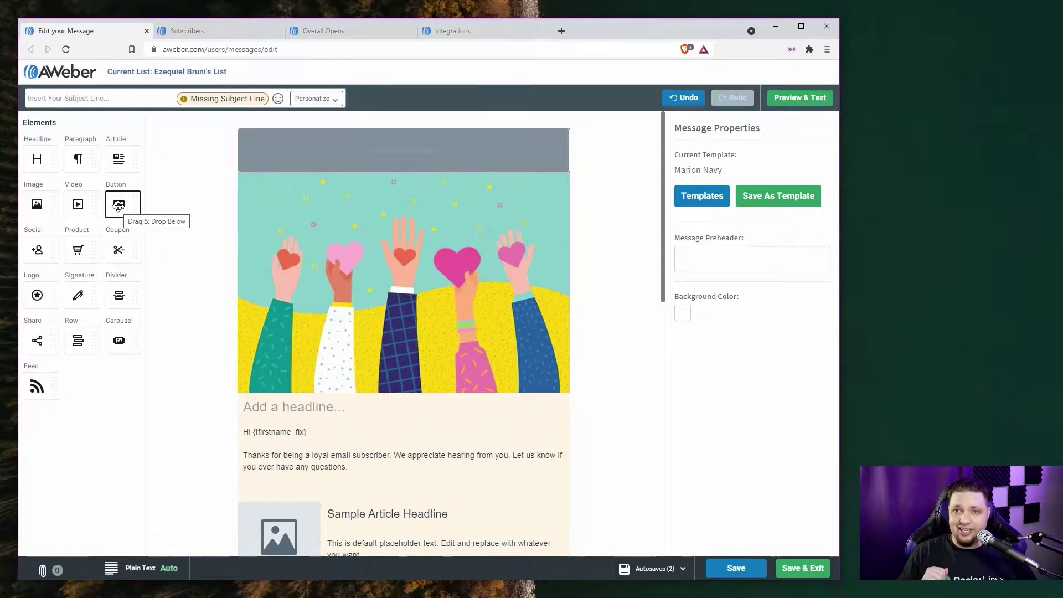
Place a $14.00 product block under the header image and a 25%-off coupon under the headline.
{"action": "left_click_drag", "start_coordinate": [118, 206], "coordinate": [338, 408]}
{"action": "left_click_drag", "start_coordinate": [119, 250], "coordinate": [405, 293]}
{"action": "left_click", "coordinate": [418, 364]}
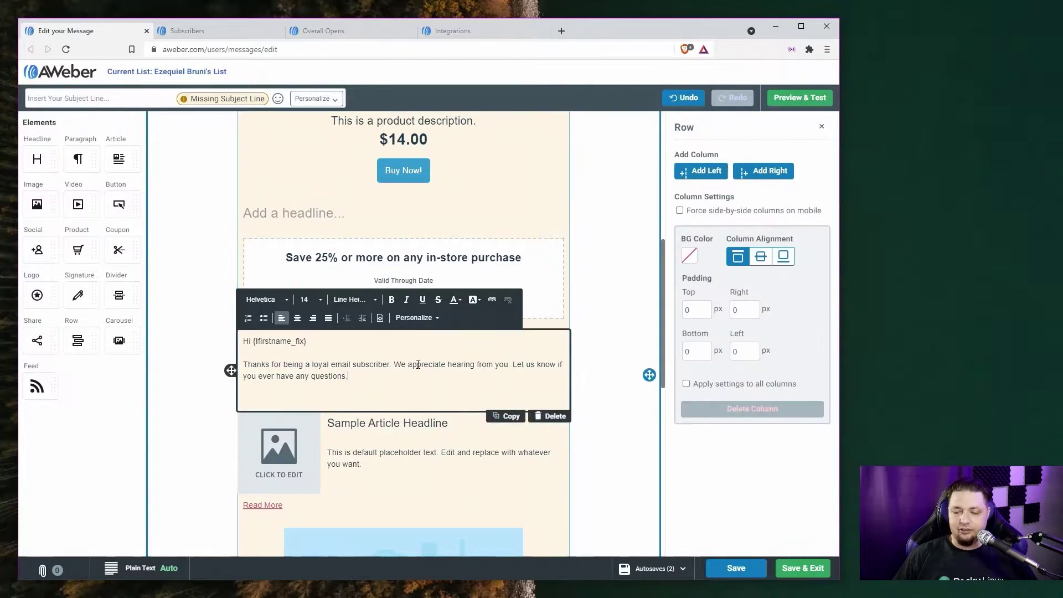
{"action": "scroll", "coordinate": [418, 364], "scroll_direction": "up", "scroll_amount": 7}
{"action": "left_click", "coordinate": [598, 131]}
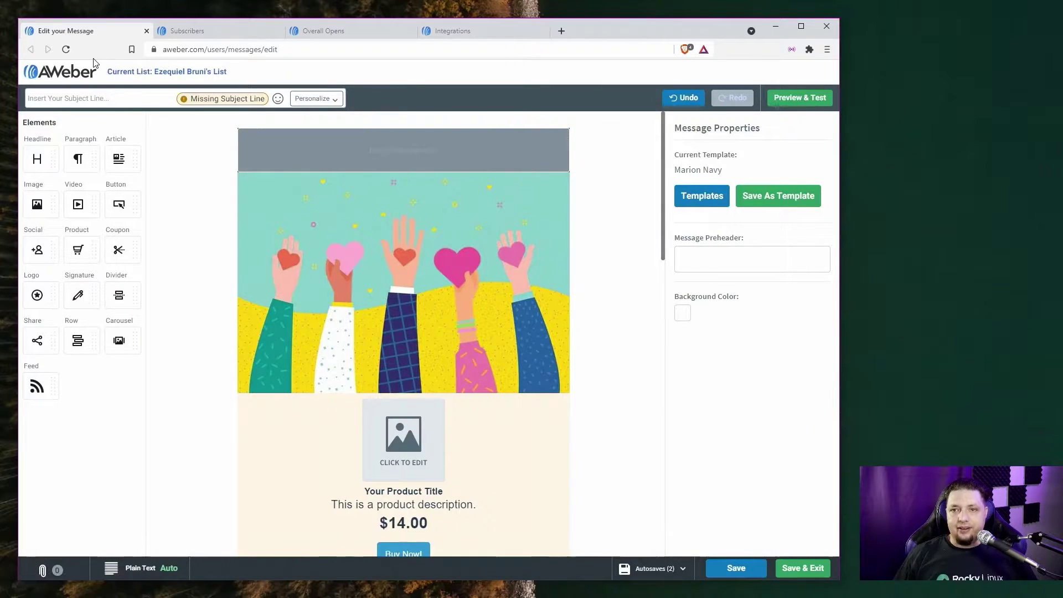
{"action": "middle_click", "coordinate": [86, 31]}
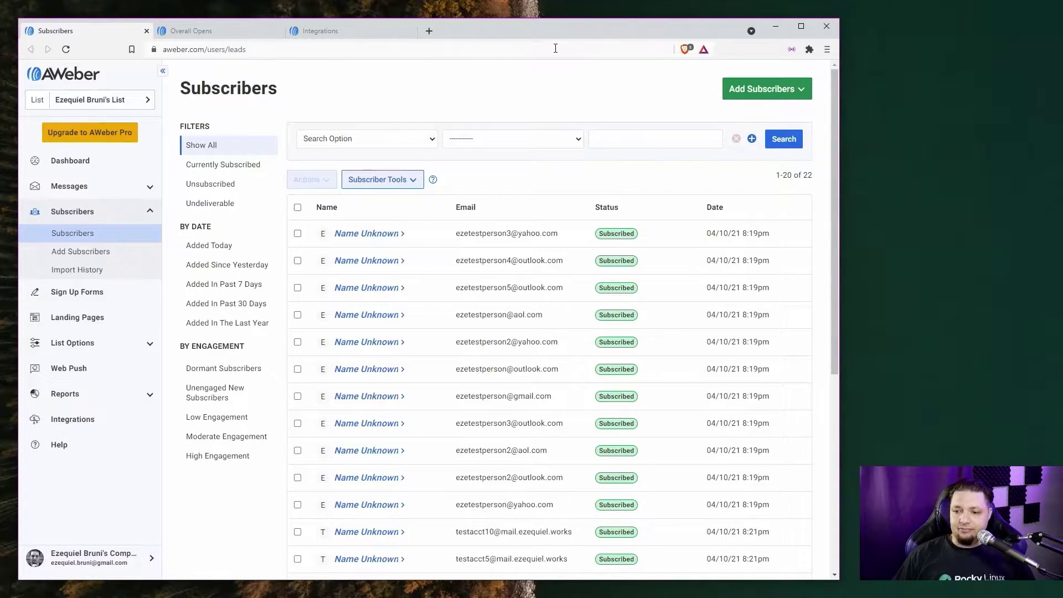
Scroll through the Subscribers list of 22 subscribed contacts.
{"action": "scroll", "coordinate": [550, 487], "scroll_direction": "down", "scroll_amount": 6}
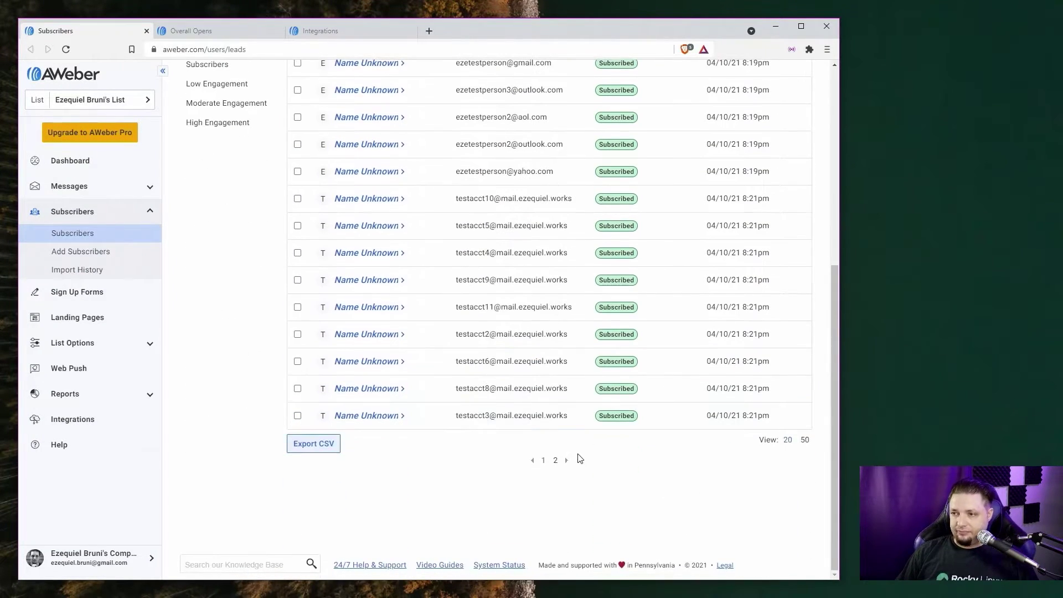
{"action": "scroll", "coordinate": [576, 451], "scroll_direction": "up", "scroll_amount": 6}
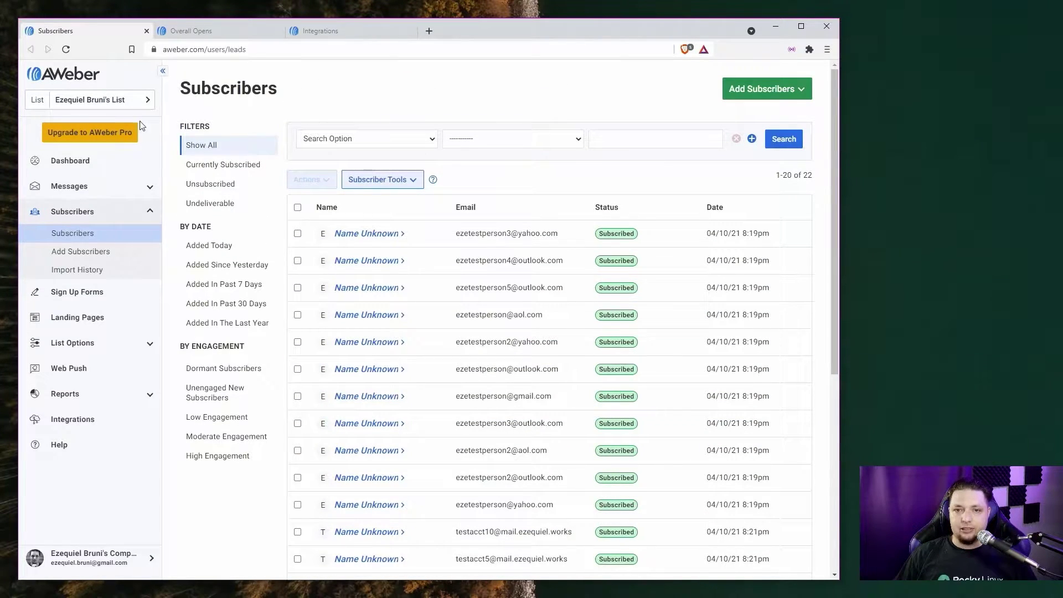
Start a multiple-subscriber import via Add Subscribers > Import Multiple and continue with Next.
{"action": "left_click", "coordinate": [79, 253]}
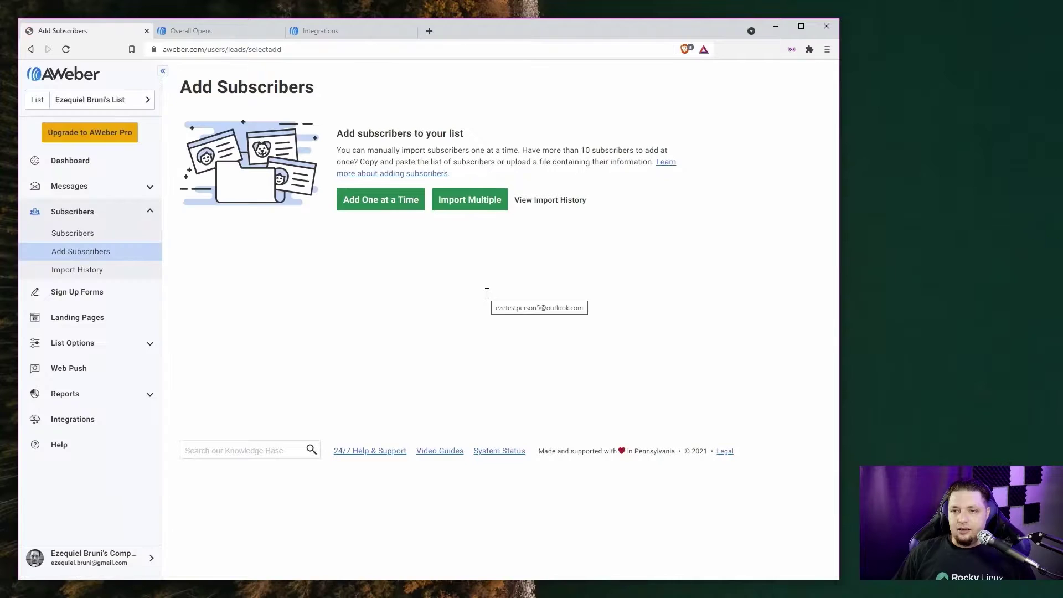
{"action": "left_click", "coordinate": [474, 201]}
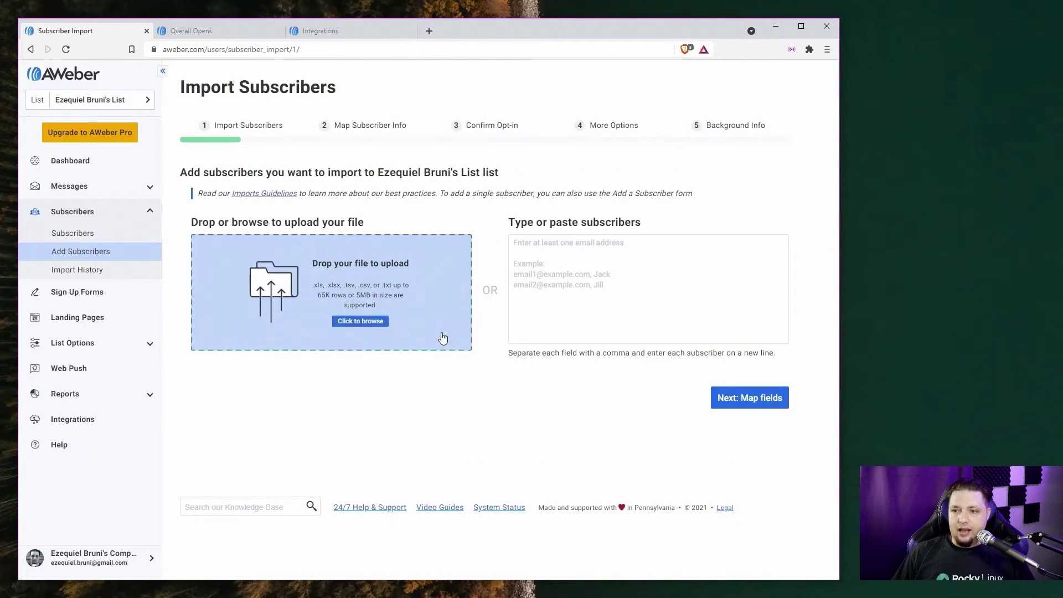
{"action": "left_click", "coordinate": [635, 300]}
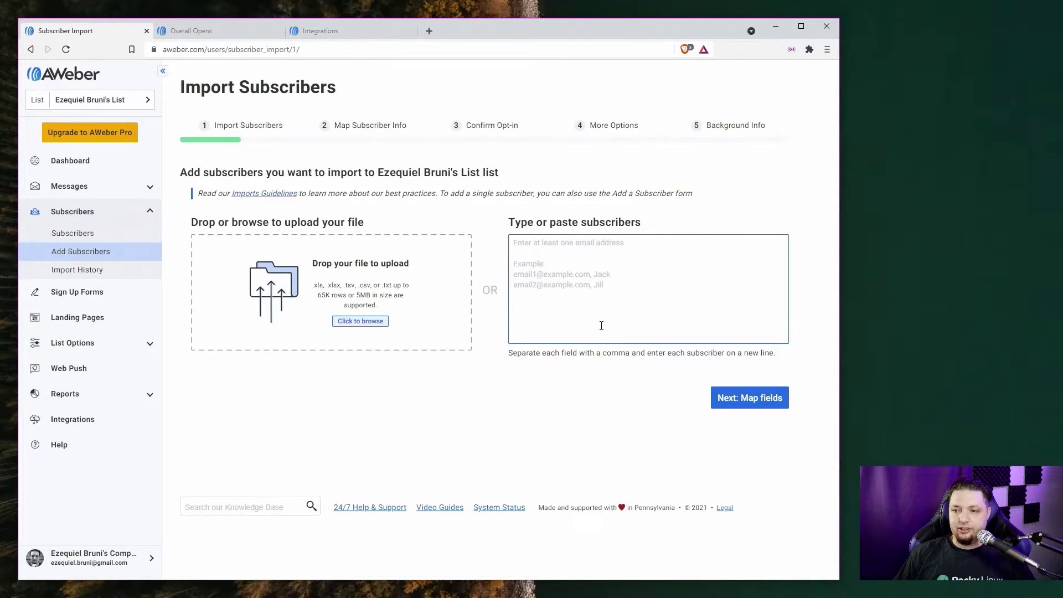
{"action": "left_click", "coordinate": [582, 392]}
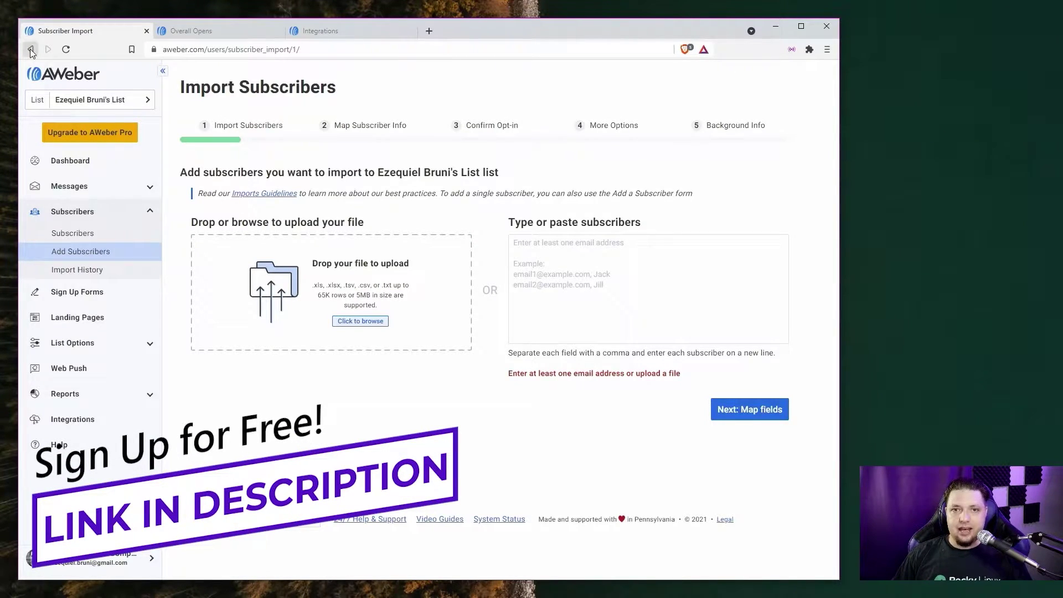
Filter the subscribers list by Date Added on or before 8/1/2021.
{"action": "left_click", "coordinate": [92, 235]}
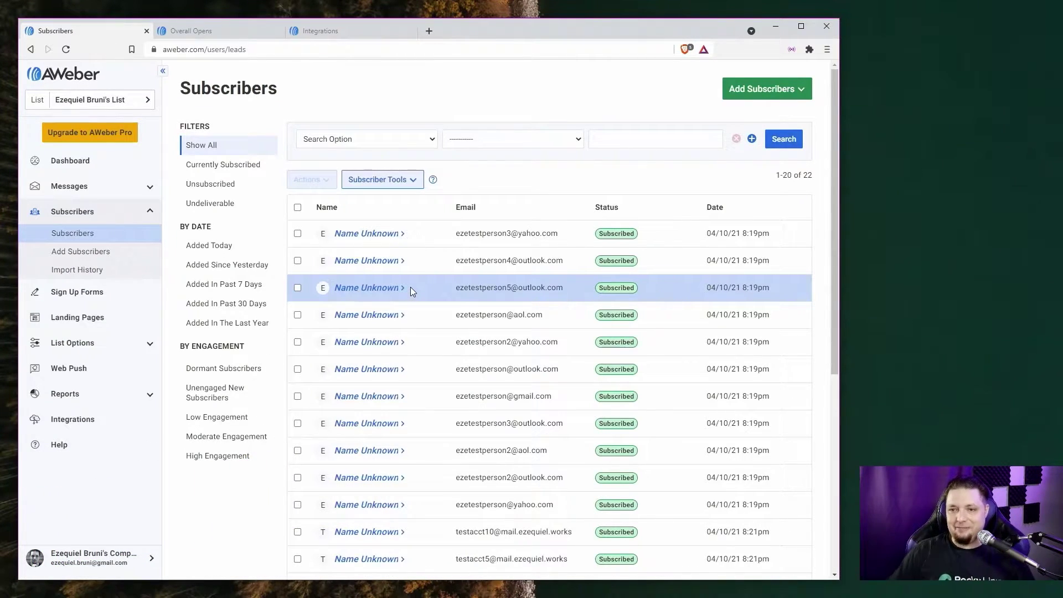
{"action": "left_click", "coordinate": [397, 140]}
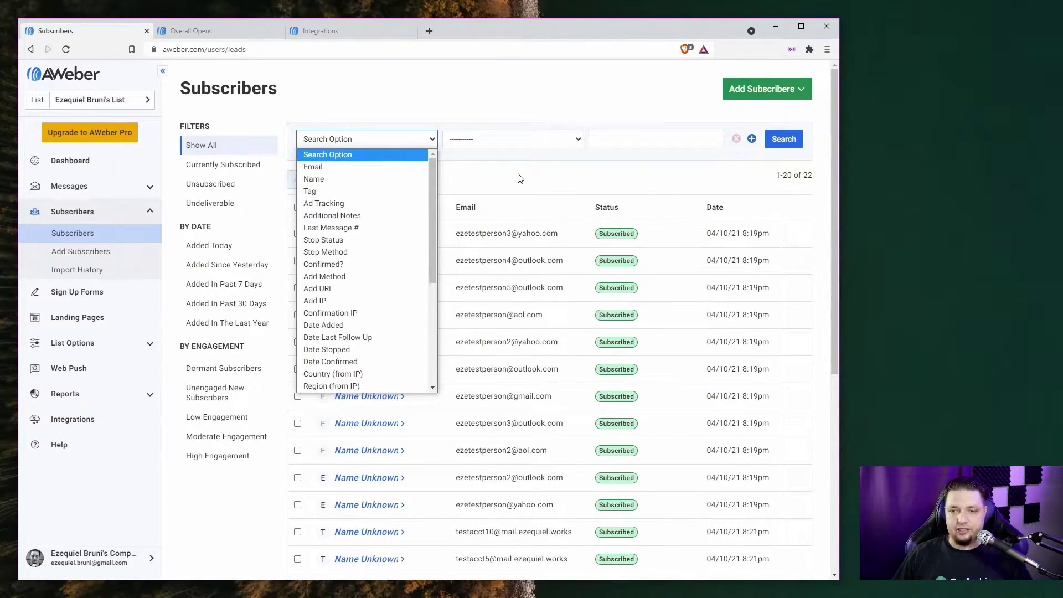
{"action": "left_click", "coordinate": [354, 326]}
{"action": "left_click", "coordinate": [497, 140]}
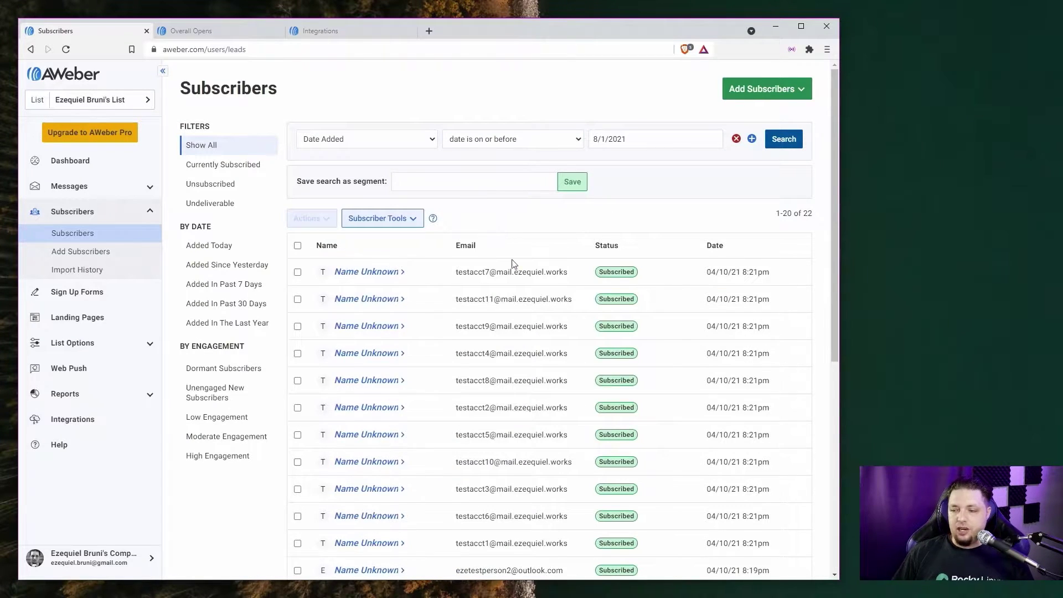
{"action": "scroll", "coordinate": [512, 264], "scroll_direction": "down", "scroll_amount": 7}
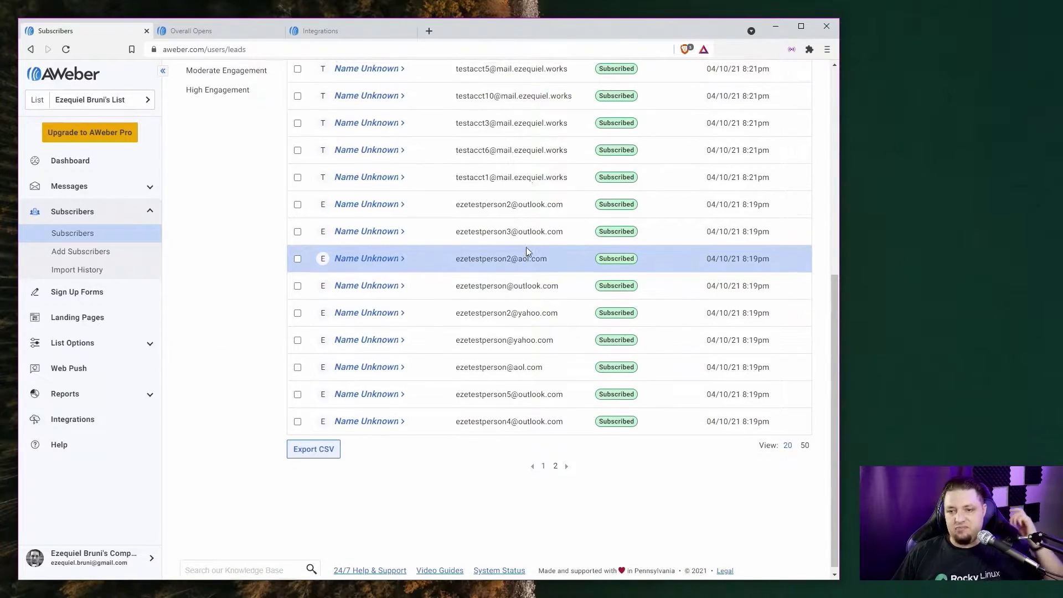
{"action": "scroll", "coordinate": [526, 249], "scroll_direction": "up", "scroll_amount": 7}
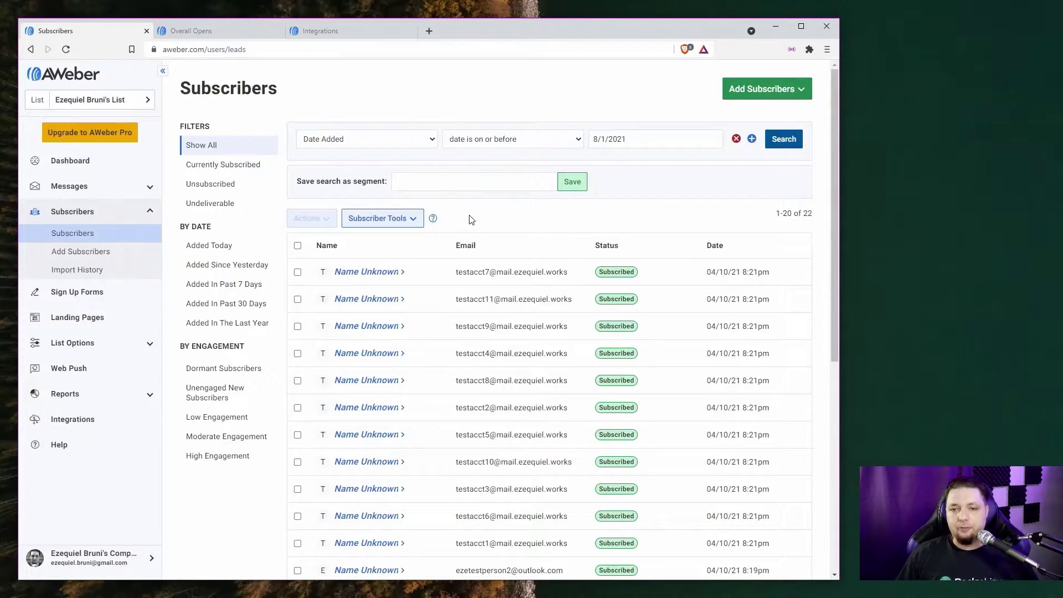
Add a second search condition: Any Clicks since 8/1/2020.
{"action": "left_click", "coordinate": [751, 139]}
{"action": "left_click", "coordinate": [341, 169]}
{"action": "scroll", "coordinate": [363, 280], "scroll_direction": "down", "scroll_amount": 5}
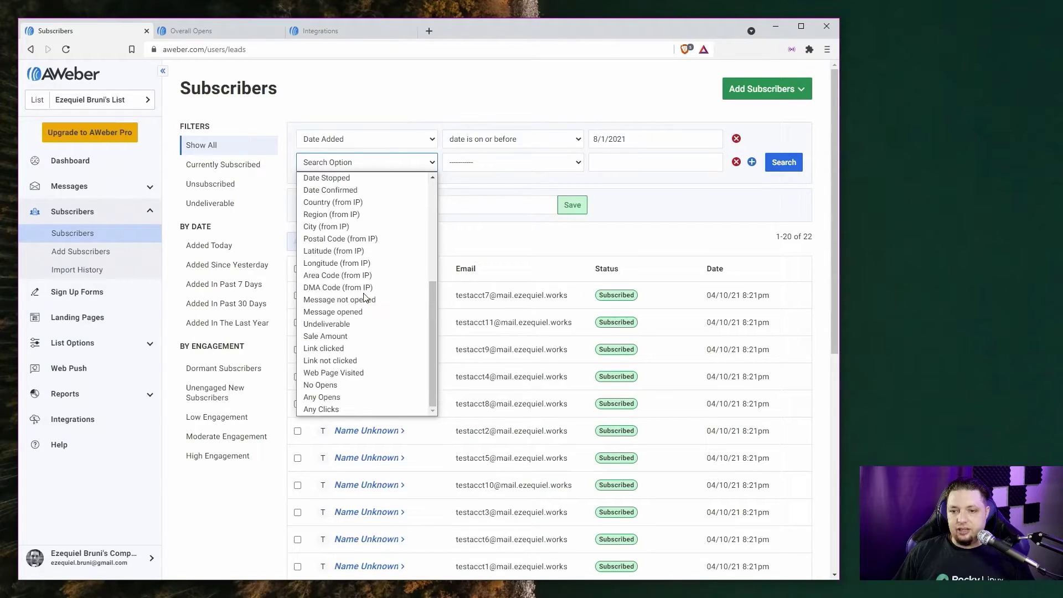
{"action": "scroll", "coordinate": [357, 256], "scroll_direction": "up", "scroll_amount": 3}
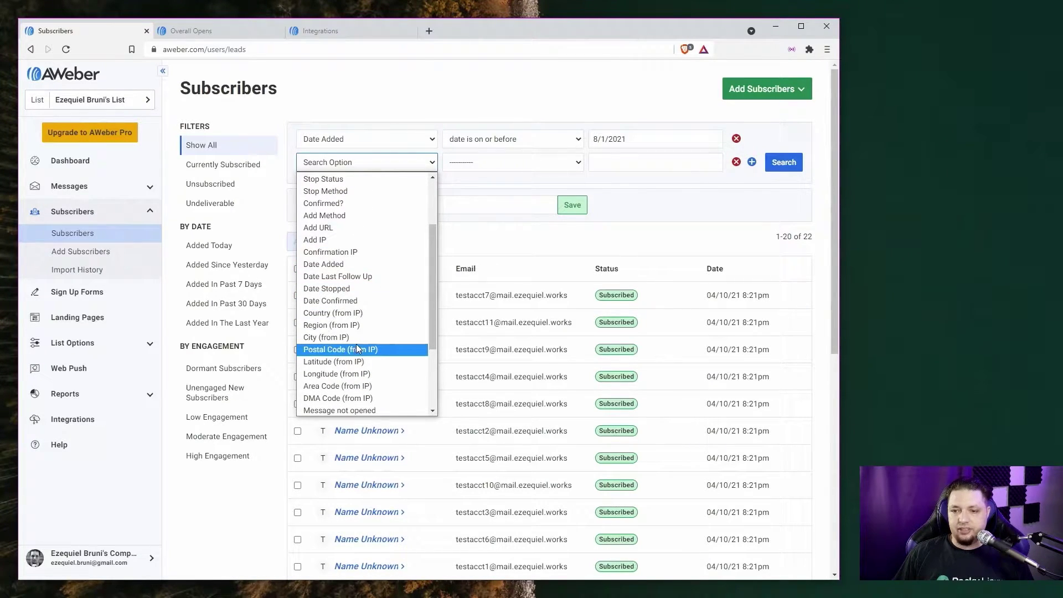
{"action": "scroll", "coordinate": [358, 344], "scroll_direction": "down", "scroll_amount": 3}
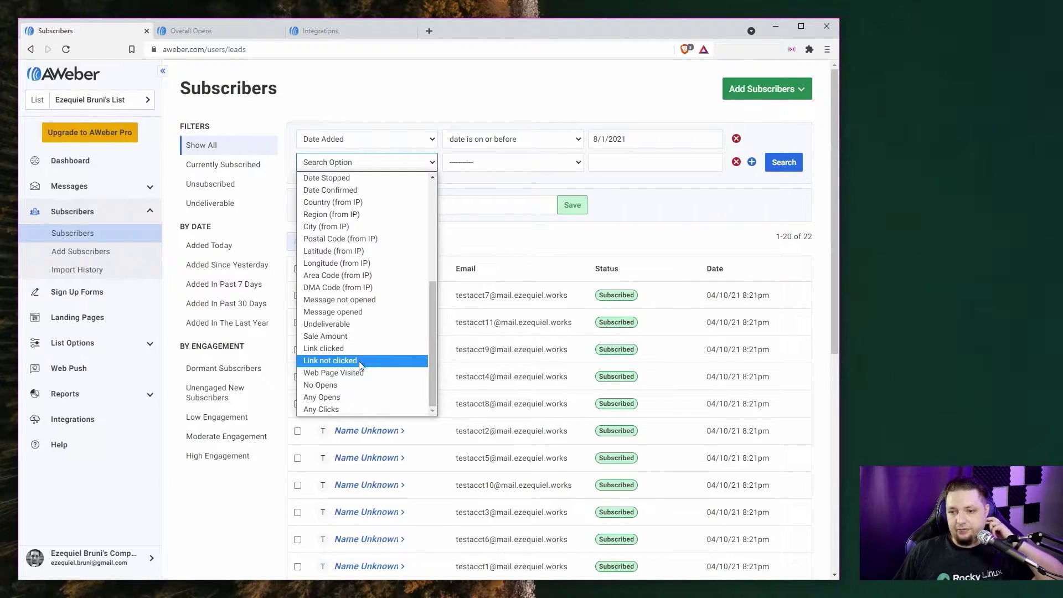
{"action": "left_click", "coordinate": [340, 409]}
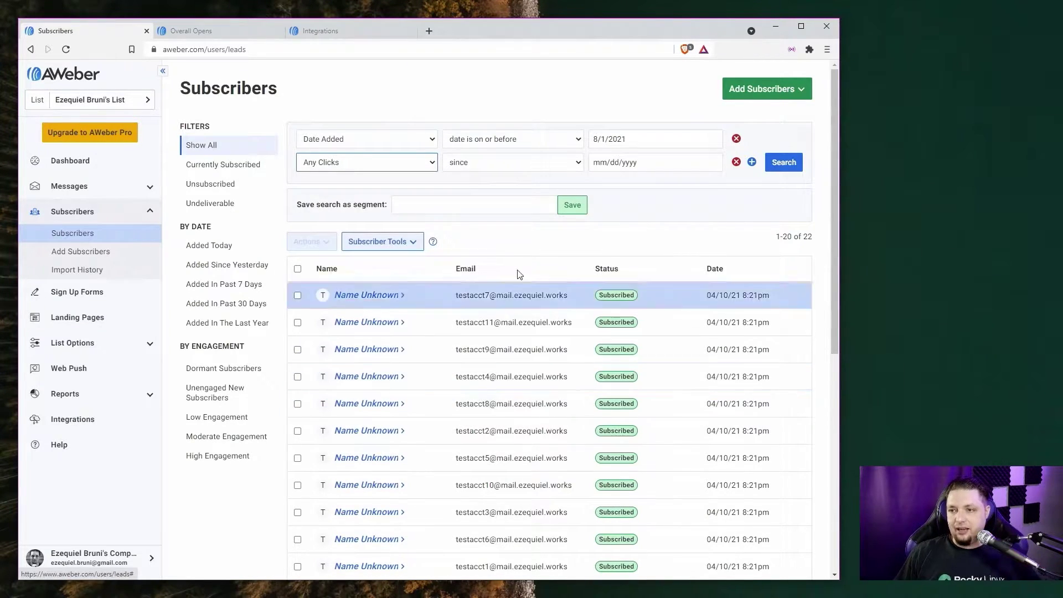
{"action": "left_click", "coordinate": [661, 164]}
{"action": "left_click", "coordinate": [683, 167]}
{"action": "left_click", "coordinate": [683, 167]}
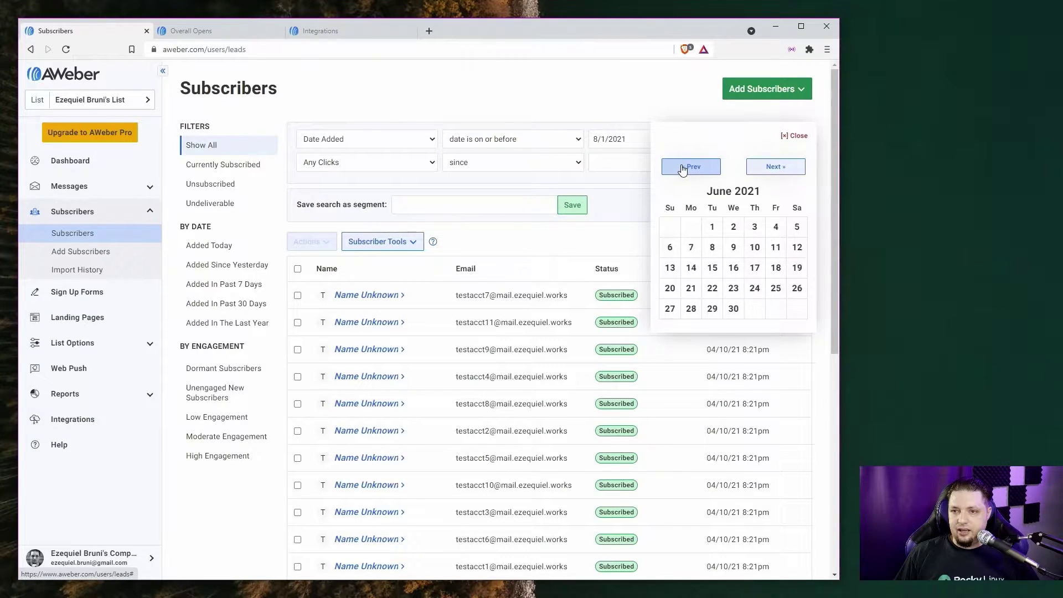
{"action": "left_click", "coordinate": [683, 167]}
{"action": "left_click", "coordinate": [683, 167]}
{"action": "left_click", "coordinate": [683, 167]}
{"action": "left_click", "coordinate": [683, 167]}
{"action": "left_click", "coordinate": [683, 167]}
{"action": "left_click", "coordinate": [683, 167]}
{"action": "left_click", "coordinate": [683, 167]}
{"action": "left_click", "coordinate": [683, 167]}
{"action": "left_click", "coordinate": [683, 168]}
{"action": "left_click", "coordinate": [683, 167]}
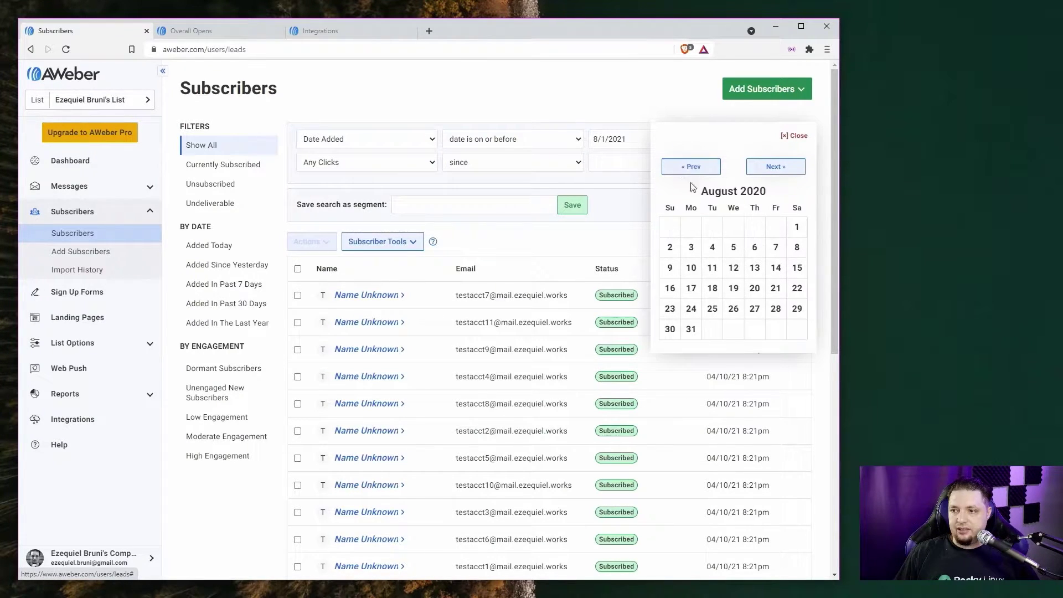
{"action": "left_click", "coordinate": [802, 233]}
Run the search, matching 8 subscribers, and try saving it as a segment.
{"action": "left_click", "coordinate": [783, 162]}
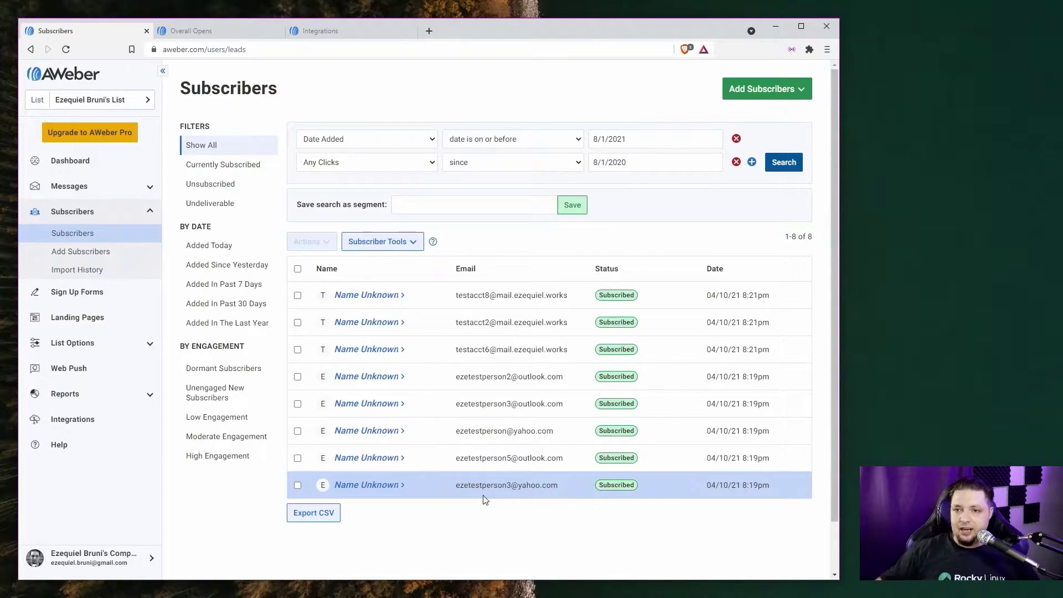
{"action": "left_click", "coordinate": [456, 201]}
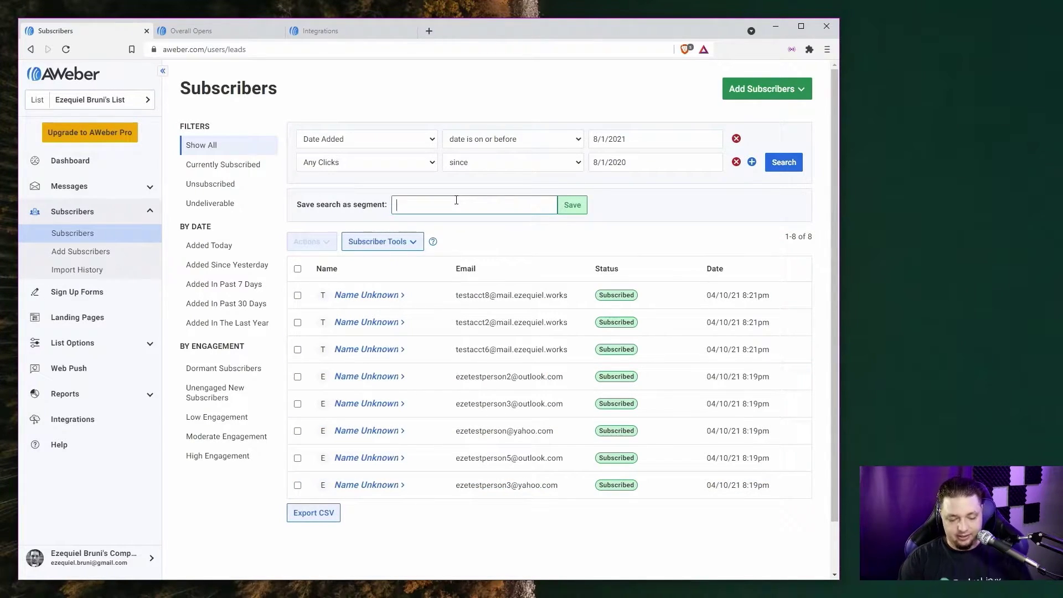
{"action": "left_click", "coordinate": [571, 206]}
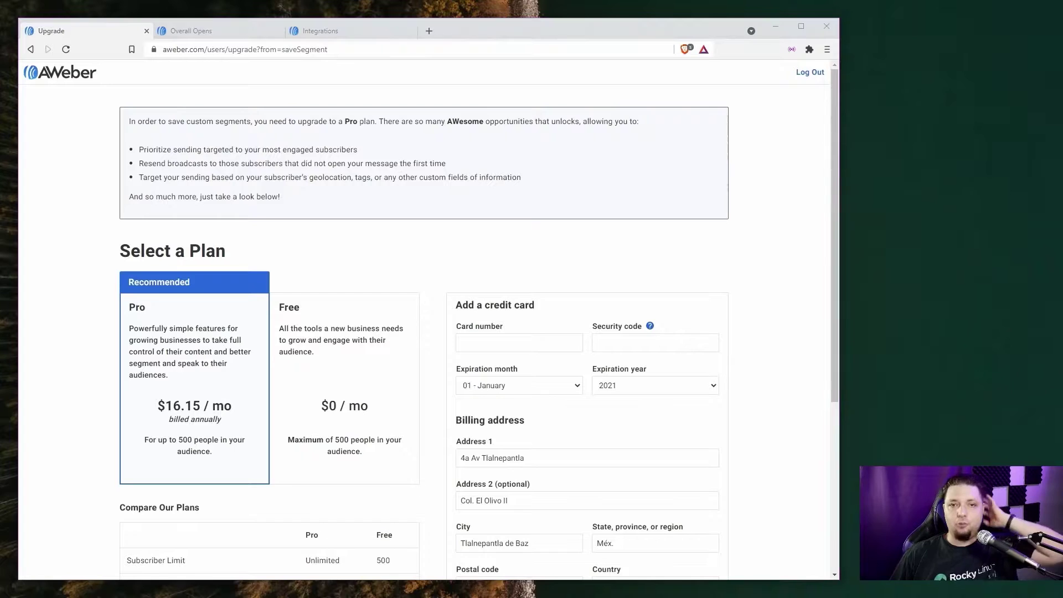
Go back from the Pro upgrade page to the subscribers view.
{"action": "left_click", "coordinate": [32, 48]}
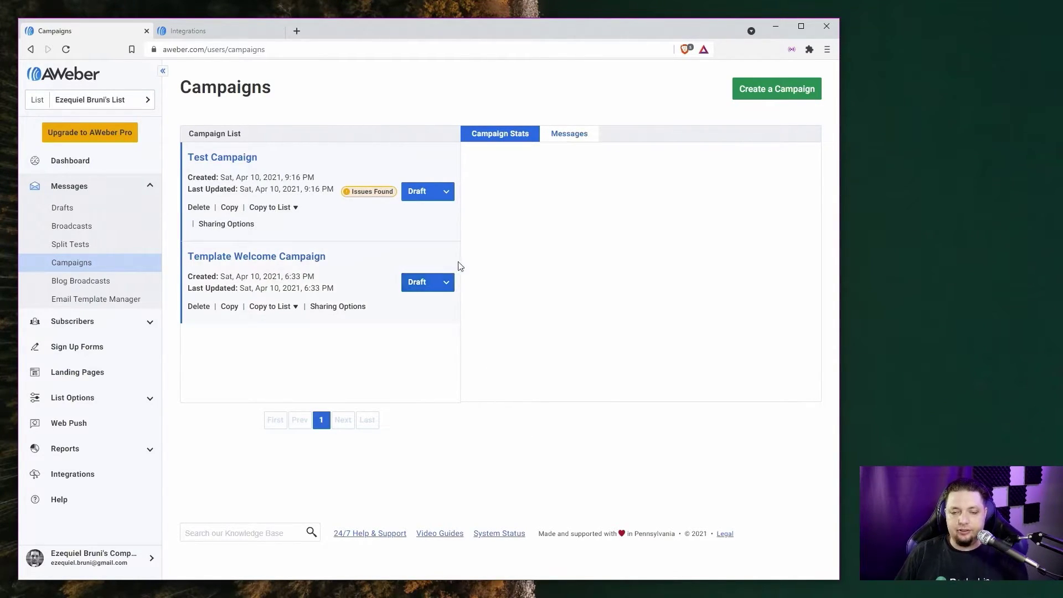
Create a new campaign from the Welcome Series template and keep it as an unactivated draft.
{"action": "left_click", "coordinate": [742, 91]}
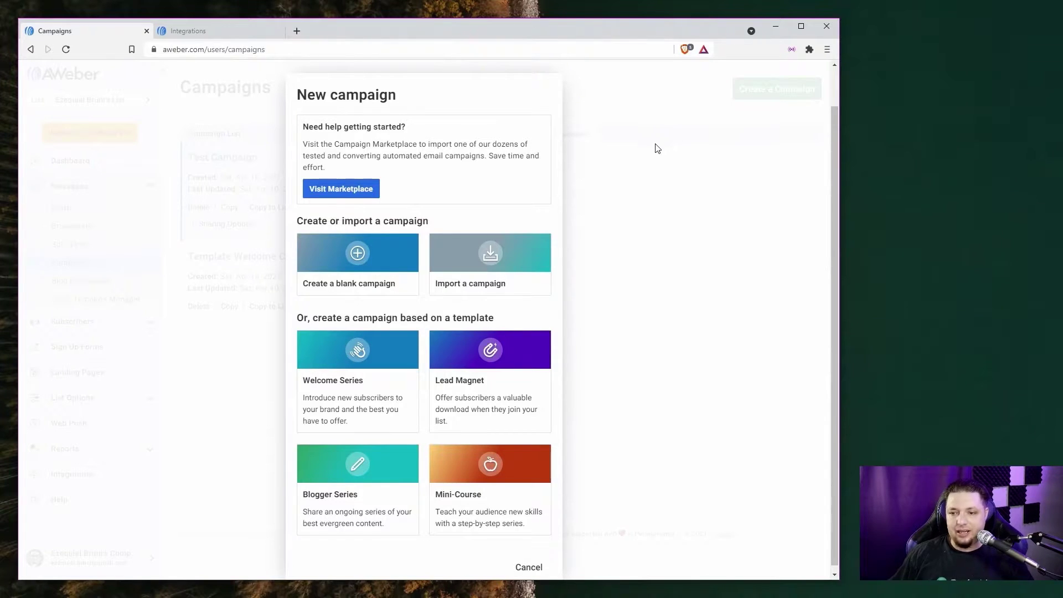
{"action": "scroll", "coordinate": [416, 307], "scroll_direction": "down", "scroll_amount": 1}
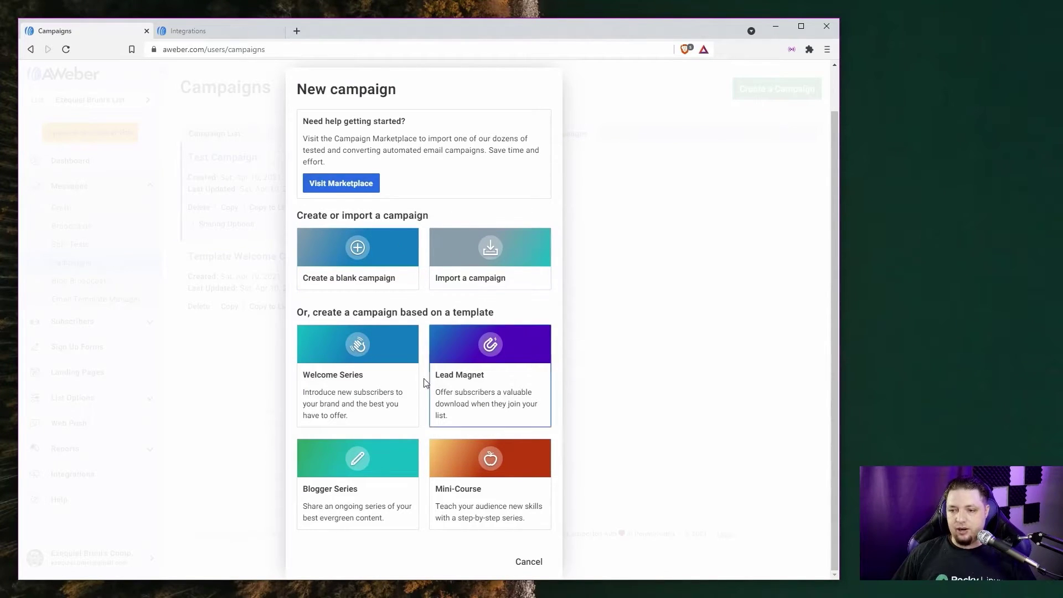
{"action": "left_click", "coordinate": [382, 369]}
{"action": "left_click", "coordinate": [537, 229]}
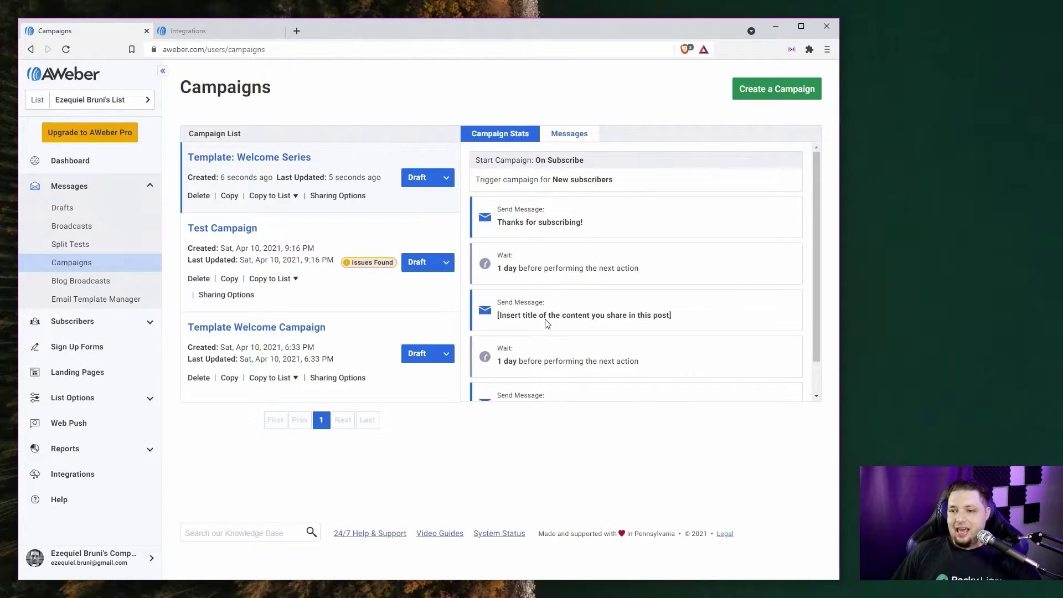
{"action": "scroll", "coordinate": [547, 325], "scroll_direction": "down", "scroll_amount": 1}
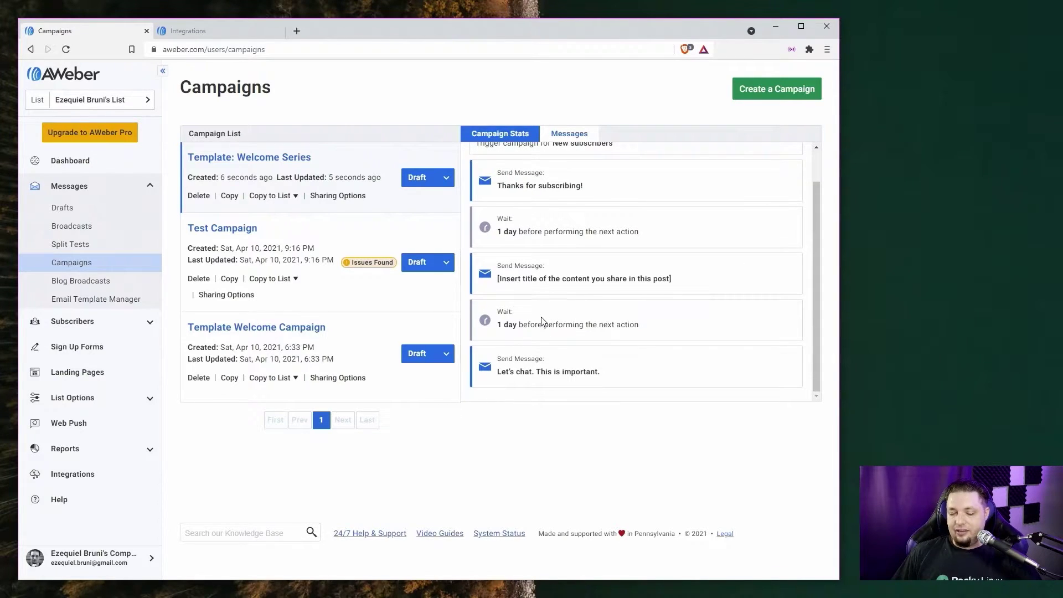
{"action": "left_click", "coordinate": [425, 181]}
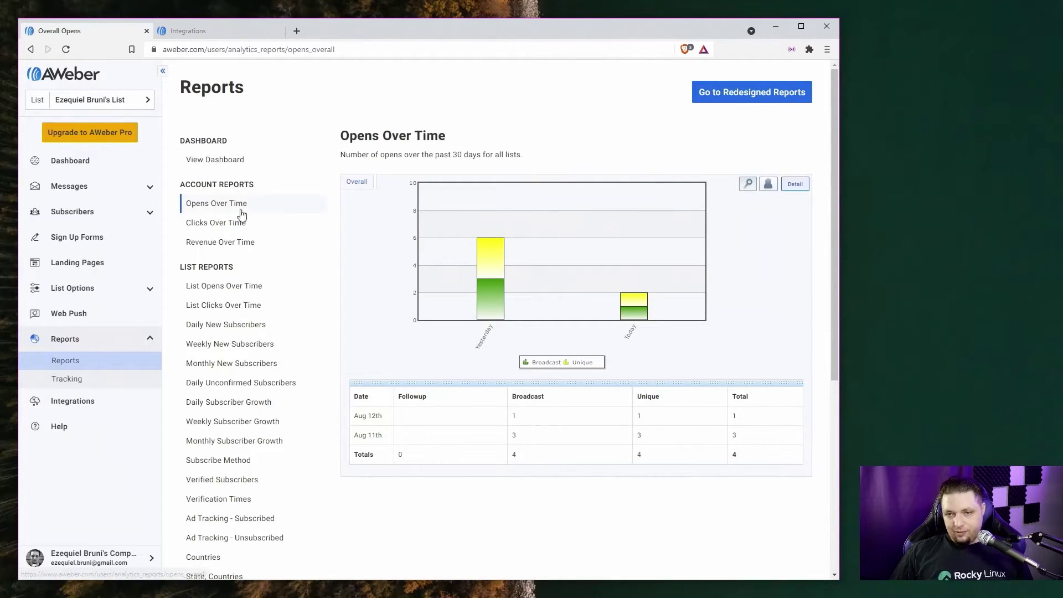
Check the Opens Over Time and empty Clicks Over Time reports, then close the reports tab.
{"action": "left_click", "coordinate": [218, 204]}
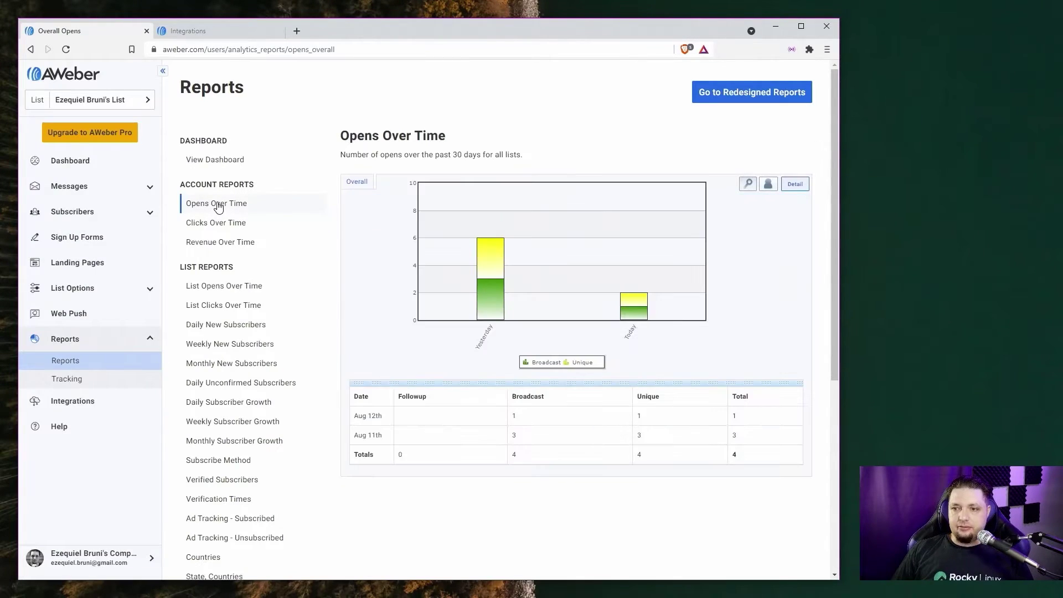
{"action": "left_click", "coordinate": [207, 230]}
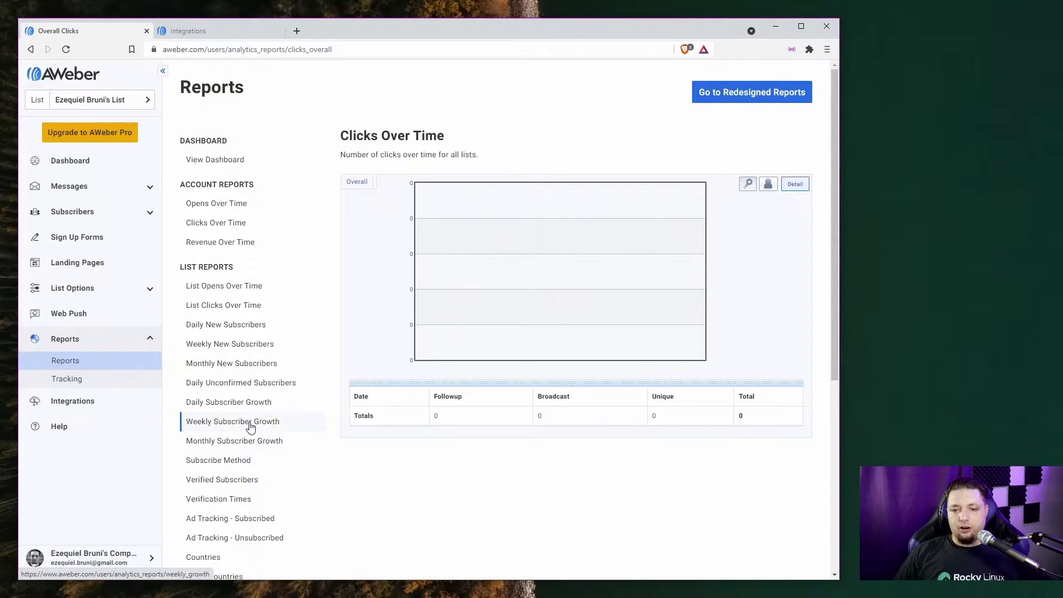
{"action": "scroll", "coordinate": [233, 415], "scroll_direction": "down", "scroll_amount": 4}
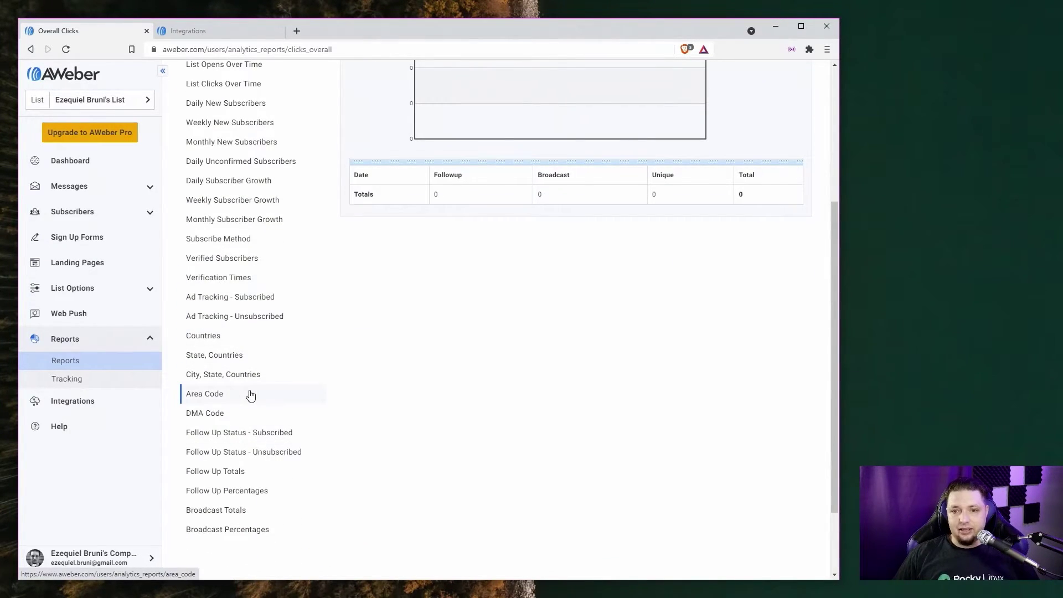
{"action": "scroll", "coordinate": [263, 487], "scroll_direction": "down", "scroll_amount": 2}
{"action": "scroll", "coordinate": [269, 460], "scroll_direction": "up", "scroll_amount": 6}
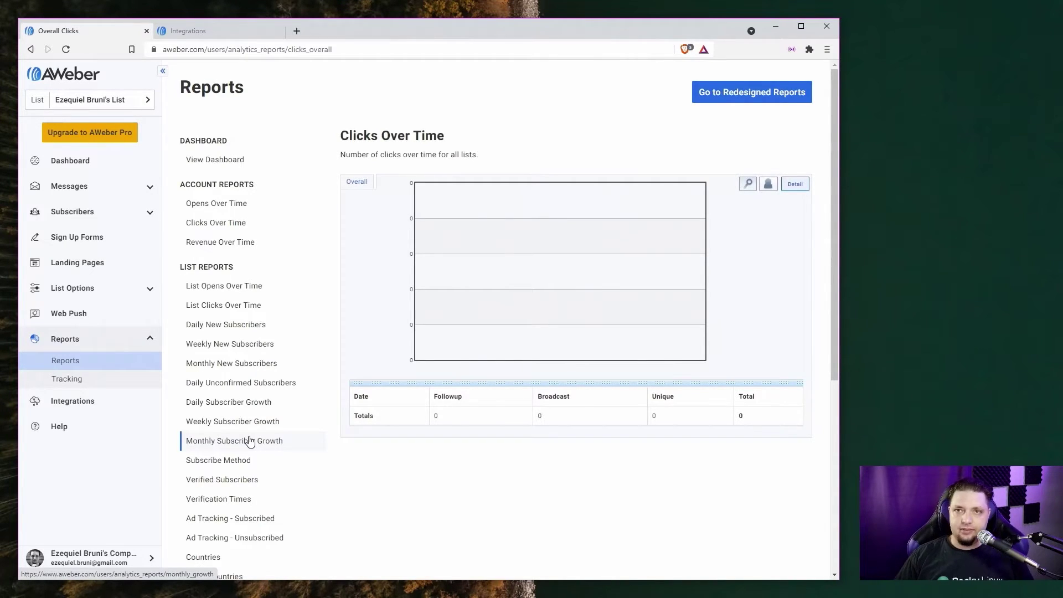
{"action": "key", "text": "ctrl+w"}
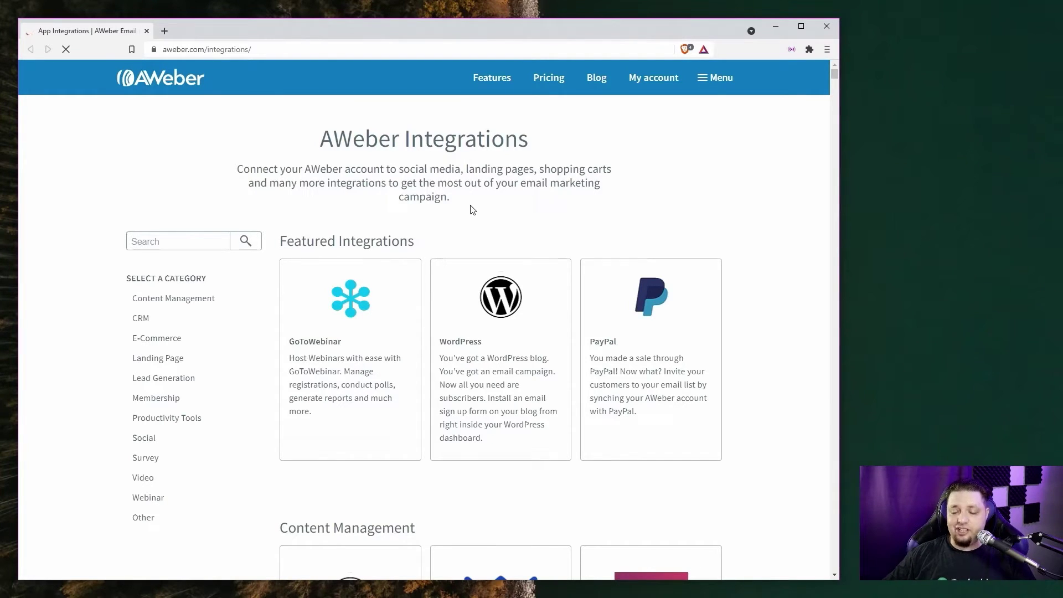
Browse down the Integrations catalogue and jump to the E-Commerce category.
{"action": "scroll", "coordinate": [439, 176], "scroll_direction": "down", "scroll_amount": 2}
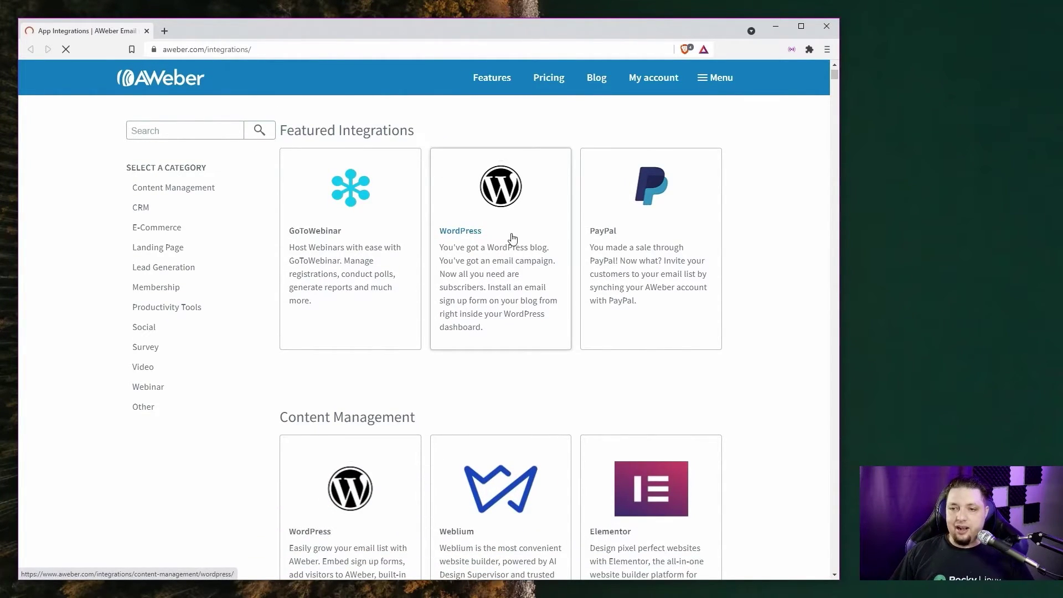
{"action": "scroll", "coordinate": [526, 311], "scroll_direction": "down", "scroll_amount": 6}
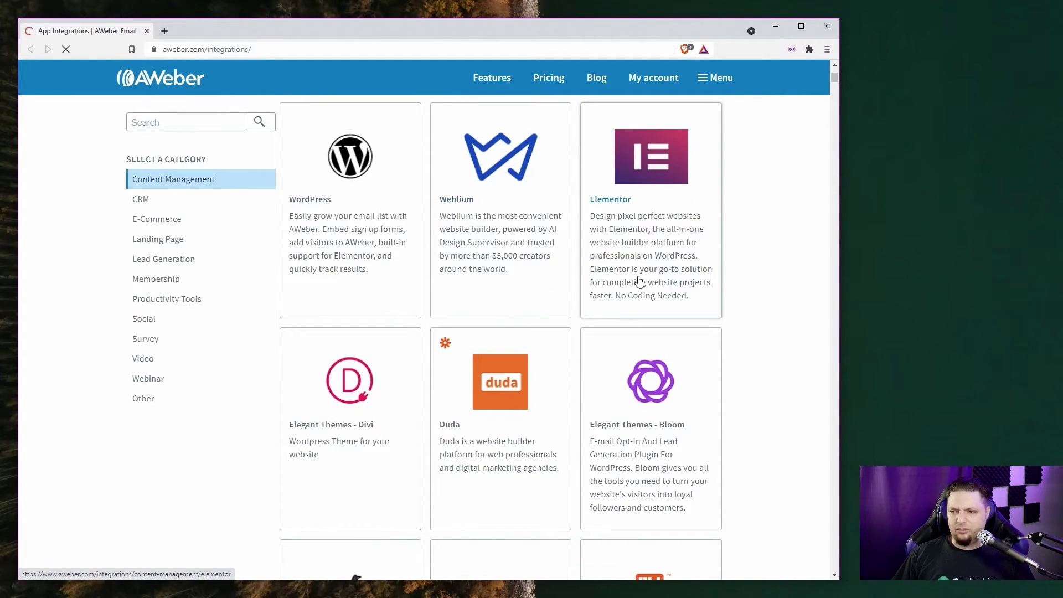
{"action": "scroll", "coordinate": [639, 273], "scroll_direction": "down", "scroll_amount": 12}
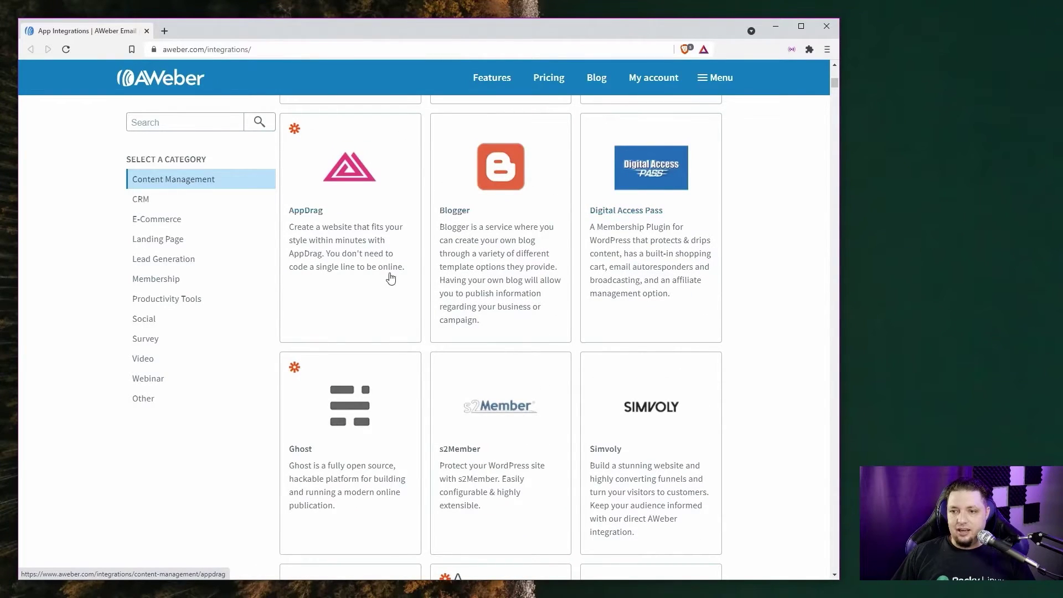
{"action": "scroll", "coordinate": [497, 299], "scroll_direction": "down", "scroll_amount": 15}
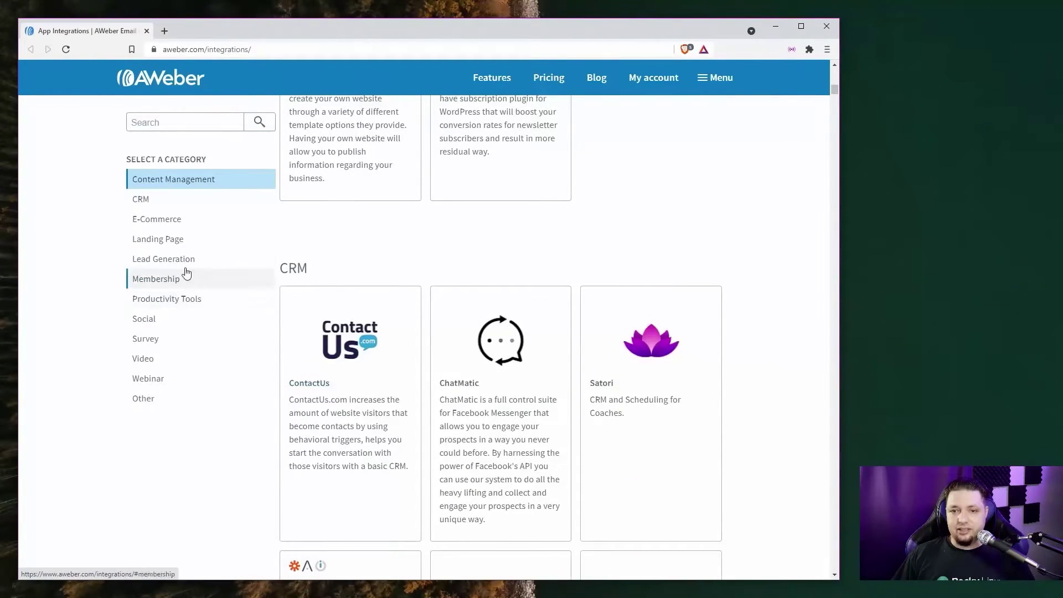
{"action": "left_click", "coordinate": [145, 220]}
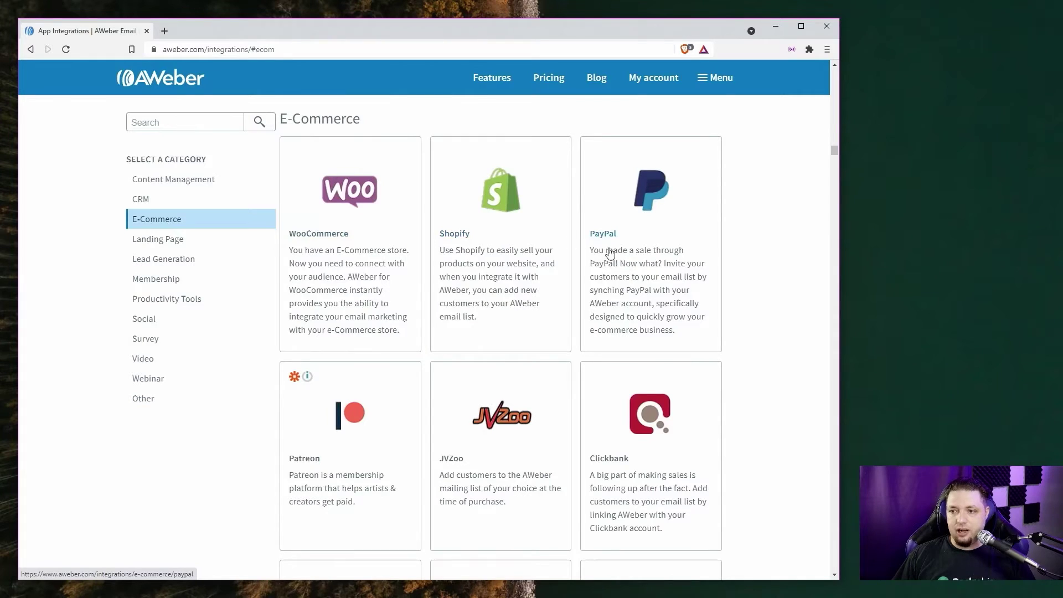
Look through the E-Commerce integration cards, then switch to the Social category.
{"action": "scroll", "coordinate": [606, 254], "scroll_direction": "down", "scroll_amount": 6}
{"action": "scroll", "coordinate": [538, 266], "scroll_direction": "down", "scroll_amount": 5}
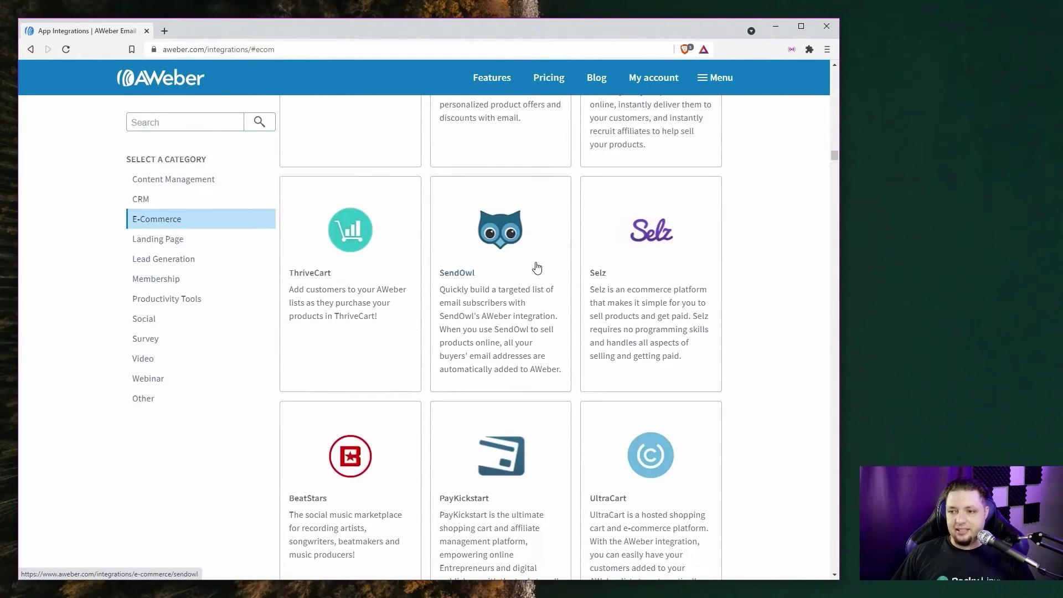
{"action": "scroll", "coordinate": [535, 272], "scroll_direction": "down", "scroll_amount": 4}
{"action": "scroll", "coordinate": [533, 275], "scroll_direction": "down", "scroll_amount": 15}
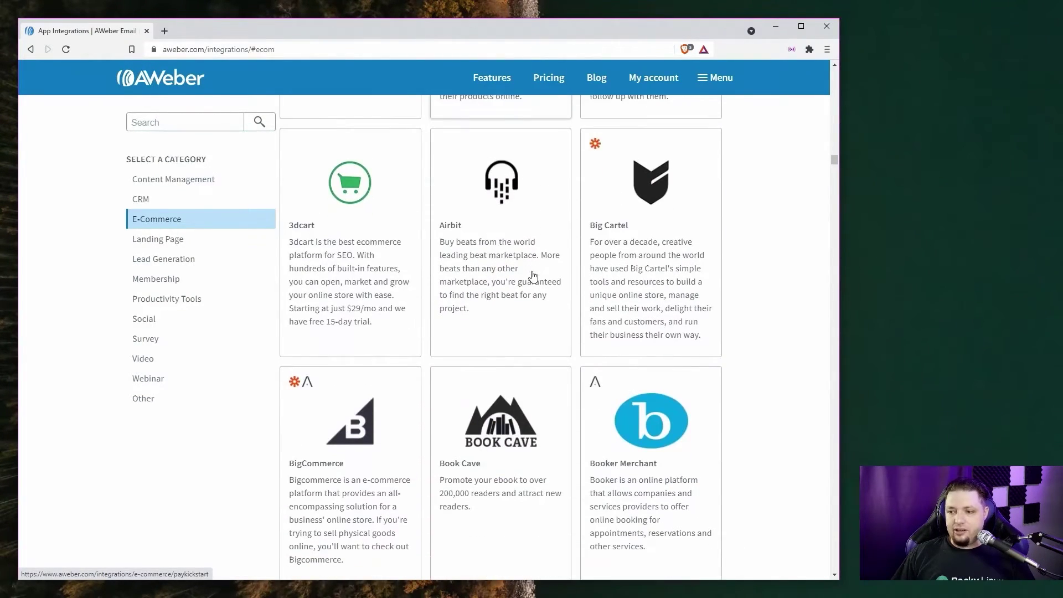
{"action": "scroll", "coordinate": [533, 277], "scroll_direction": "down", "scroll_amount": 5}
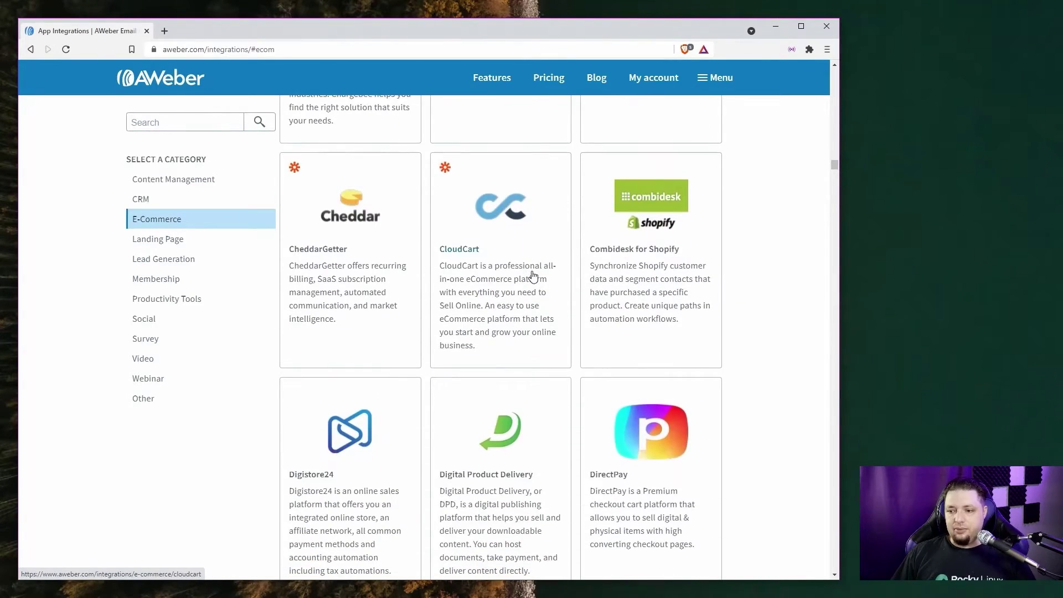
{"action": "left_click", "coordinate": [143, 319]}
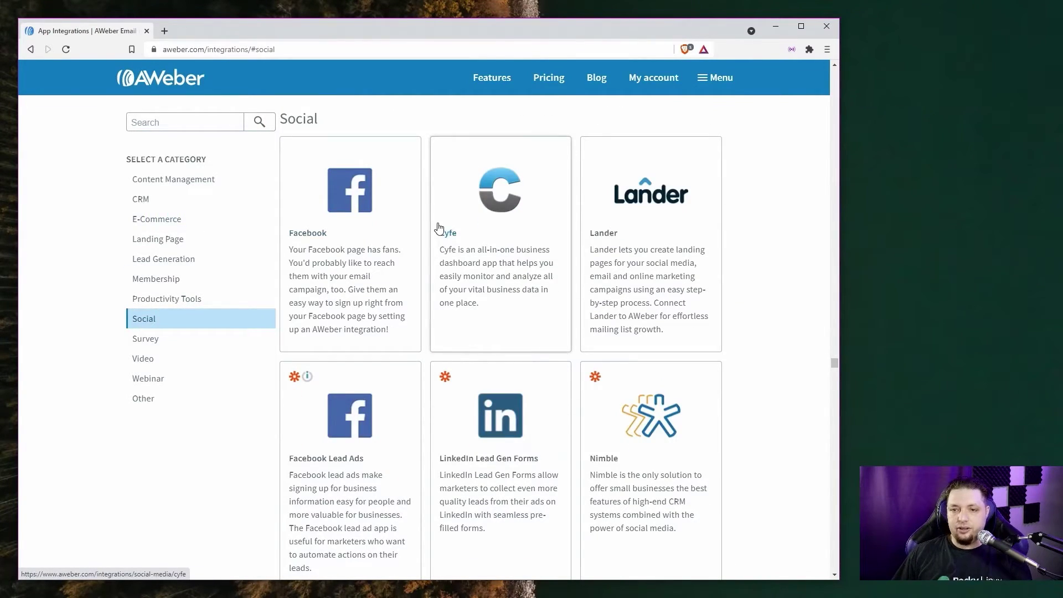